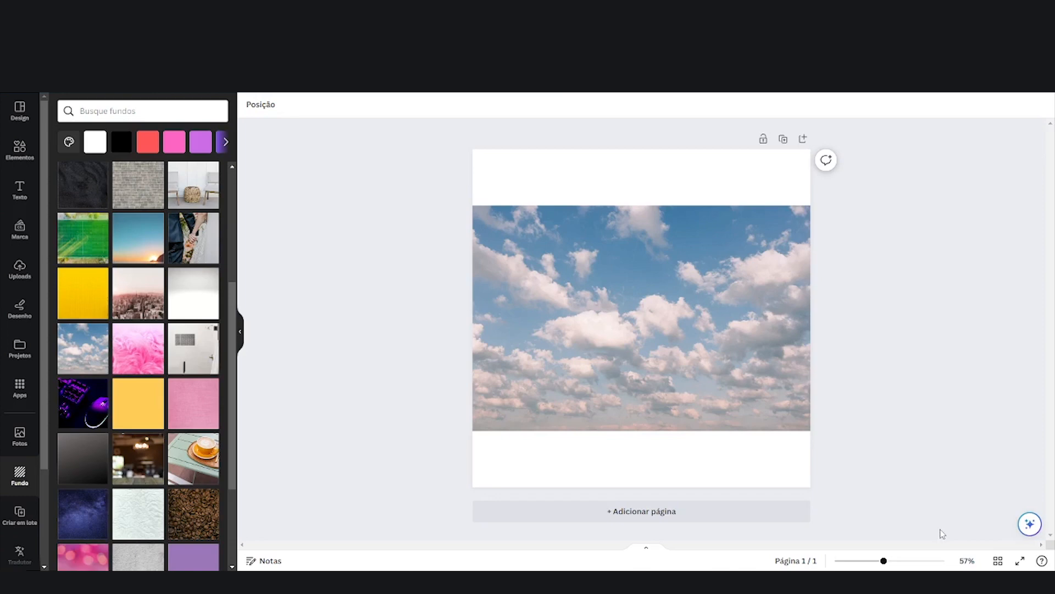
{"action": "left_click", "coordinate": [783, 378]}
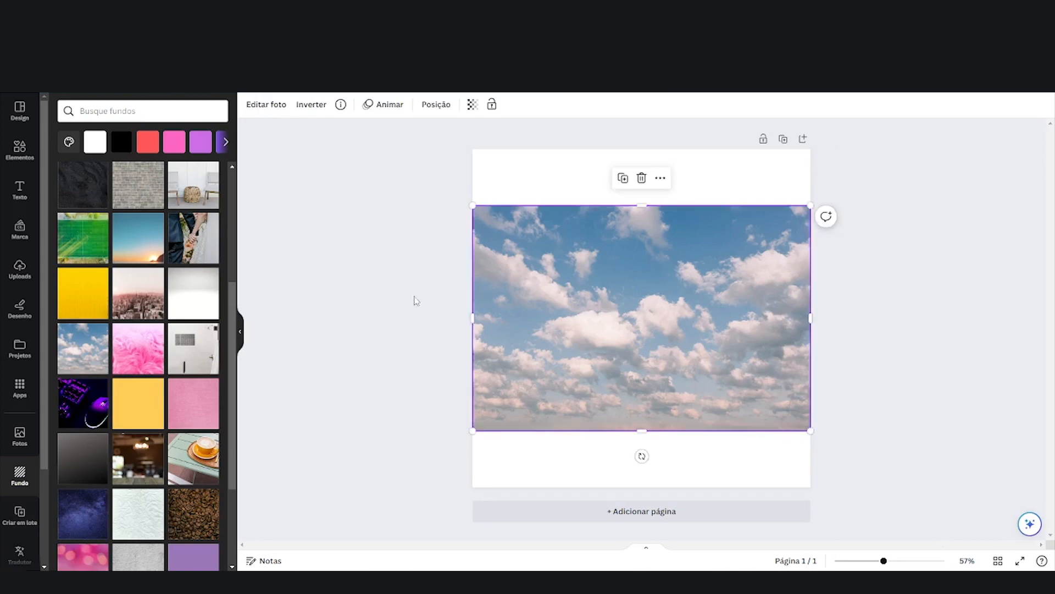
{"action": "left_click", "coordinate": [19, 480]}
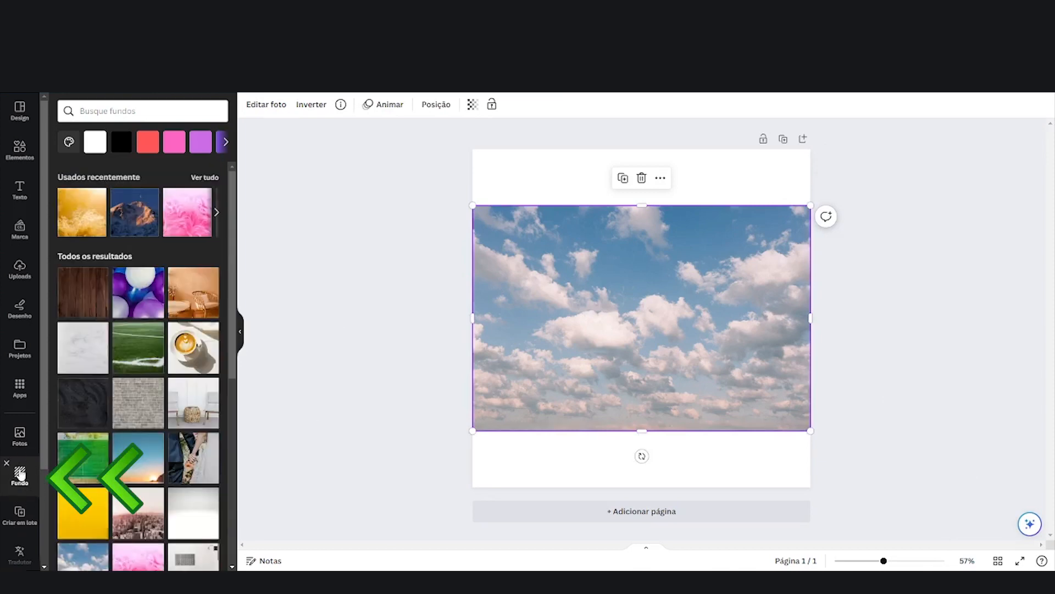
{"action": "left_click", "coordinate": [110, 109]}
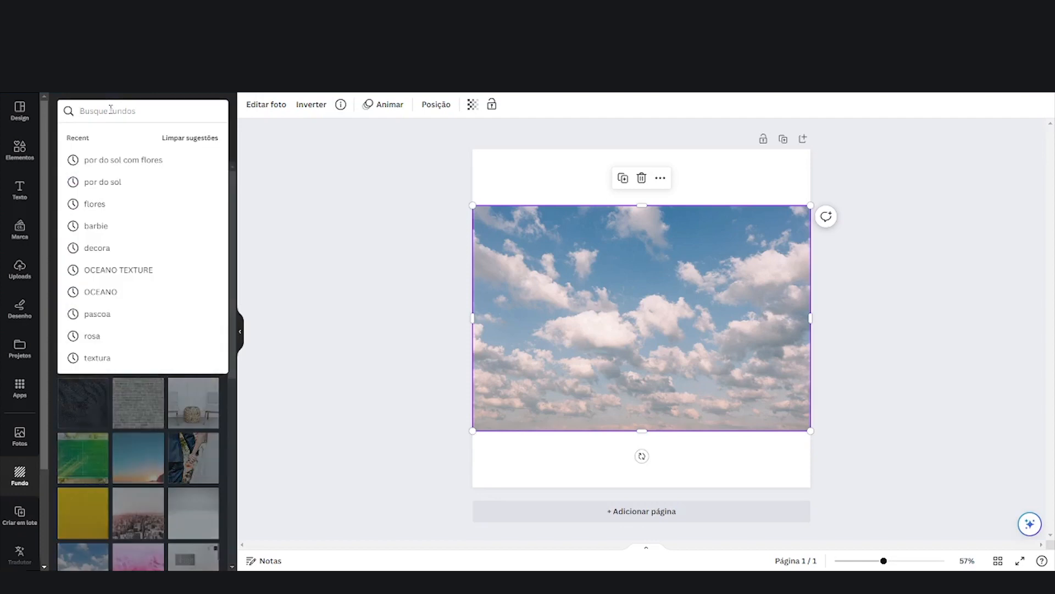
{"action": "left_click", "coordinate": [313, 299]}
{"action": "scroll", "coordinate": [116, 341], "scroll_direction": "down", "scroll_amount": 5}
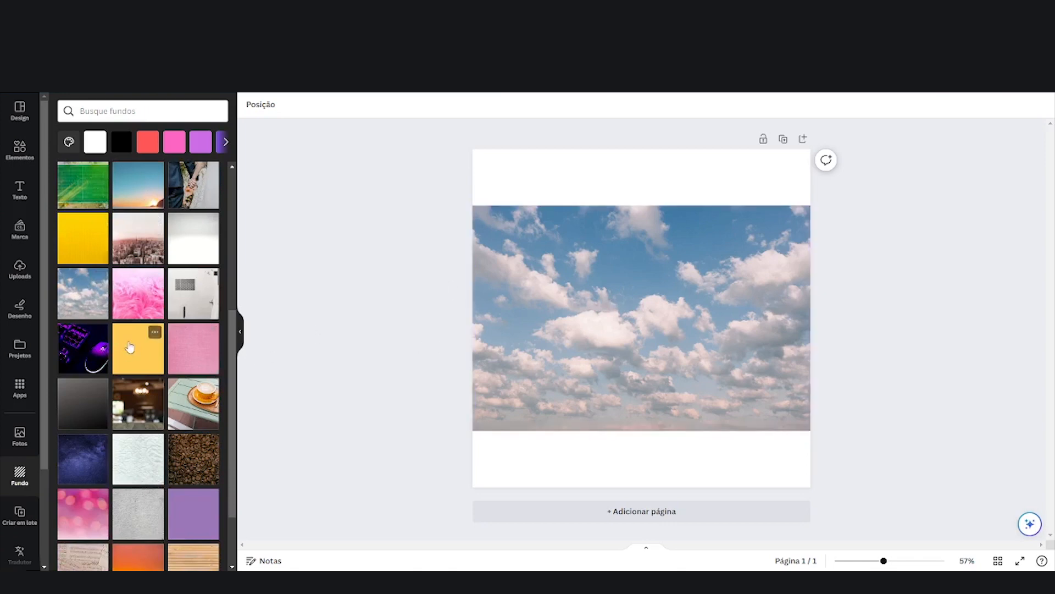
Open the full Molduras collection among the elements and browse down to the letter-shaped frames
{"action": "left_click", "coordinate": [19, 145]}
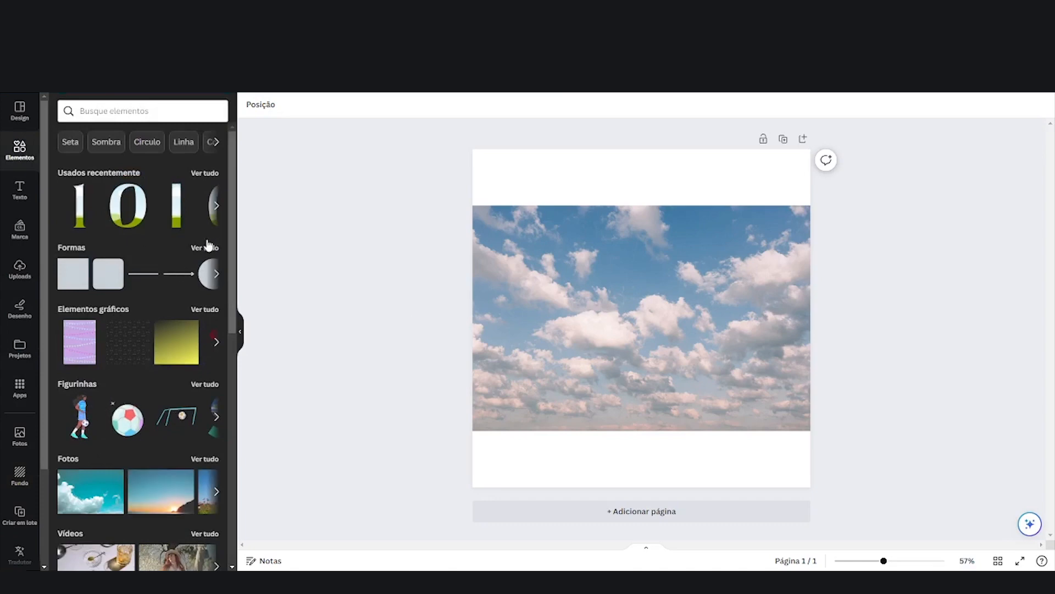
{"action": "scroll", "coordinate": [208, 244], "scroll_direction": "down", "scroll_amount": 10}
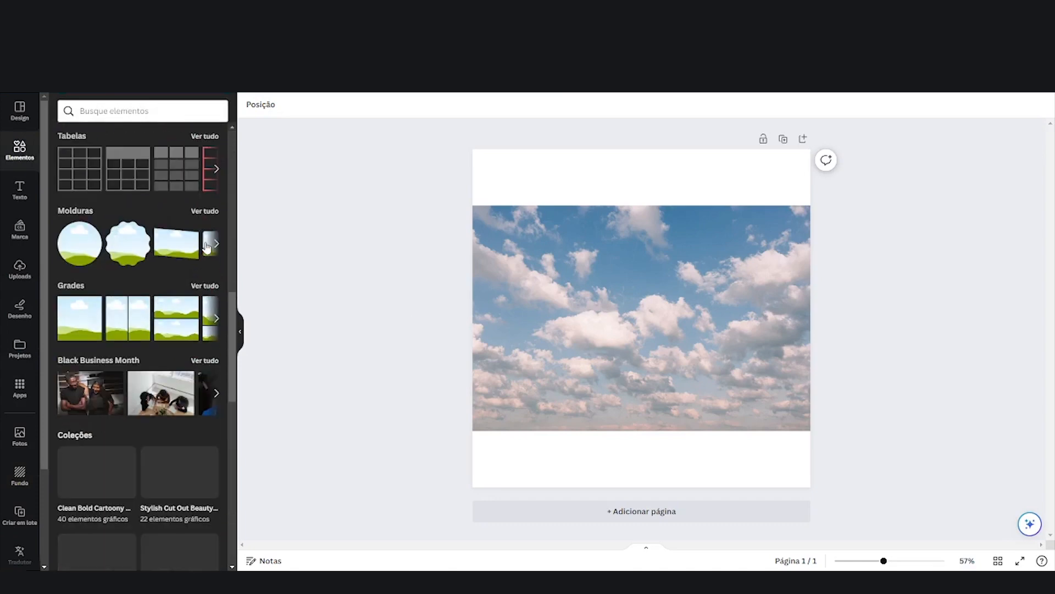
{"action": "left_click", "coordinate": [198, 214]}
{"action": "scroll", "coordinate": [183, 283], "scroll_direction": "down", "scroll_amount": 1}
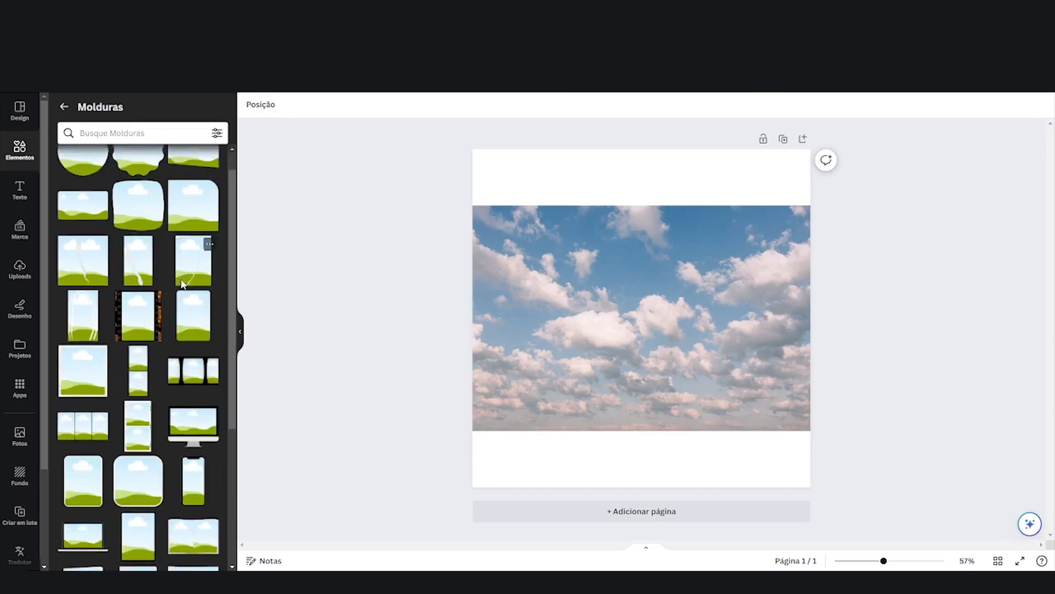
{"action": "scroll", "coordinate": [183, 283], "scroll_direction": "down", "scroll_amount": 10}
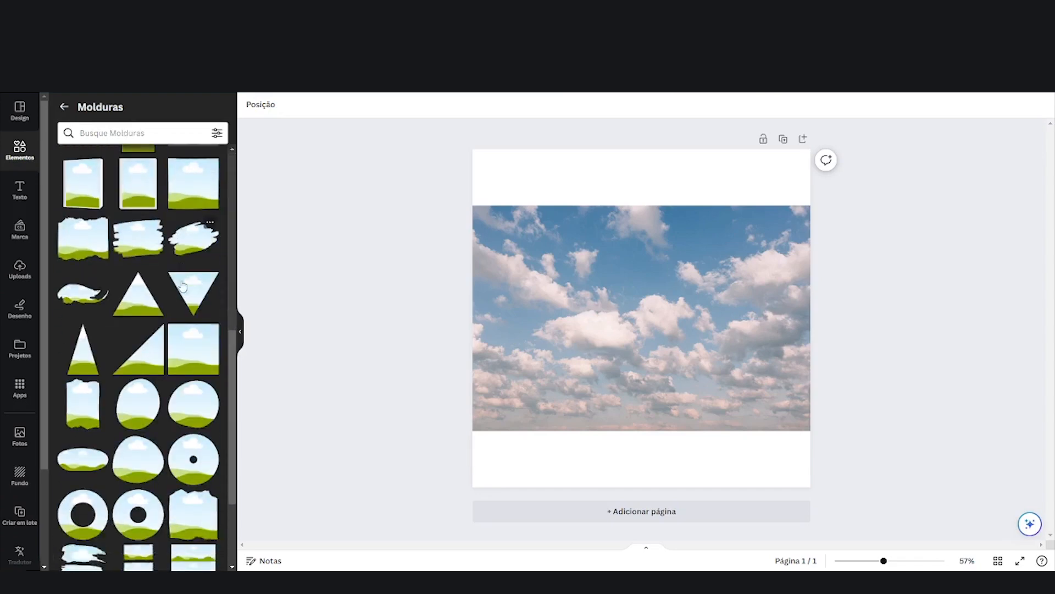
{"action": "scroll", "coordinate": [183, 285], "scroll_direction": "down", "scroll_amount": 10}
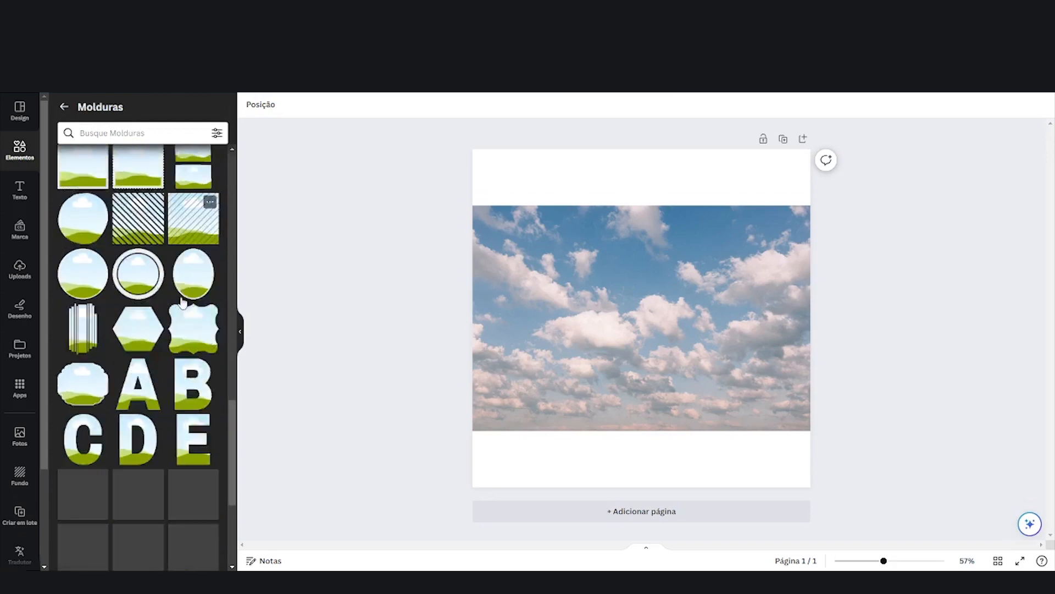
{"action": "scroll", "coordinate": [183, 302], "scroll_direction": "down", "scroll_amount": 3}
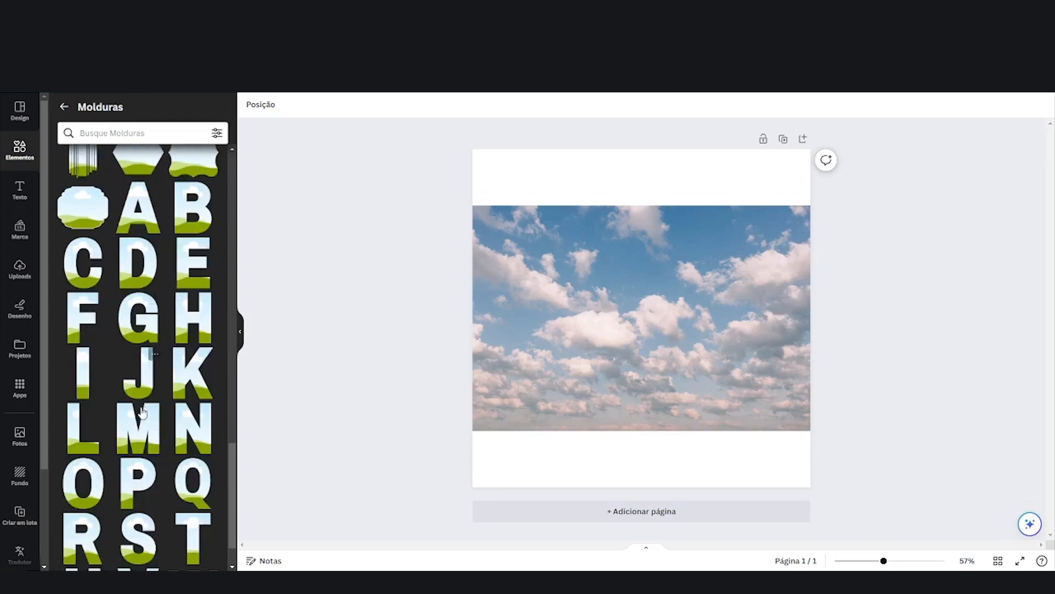
Search the Molduras collection for "letter a" frames
{"action": "left_click", "coordinate": [147, 132]}
{"action": "type", "text": "lette"}
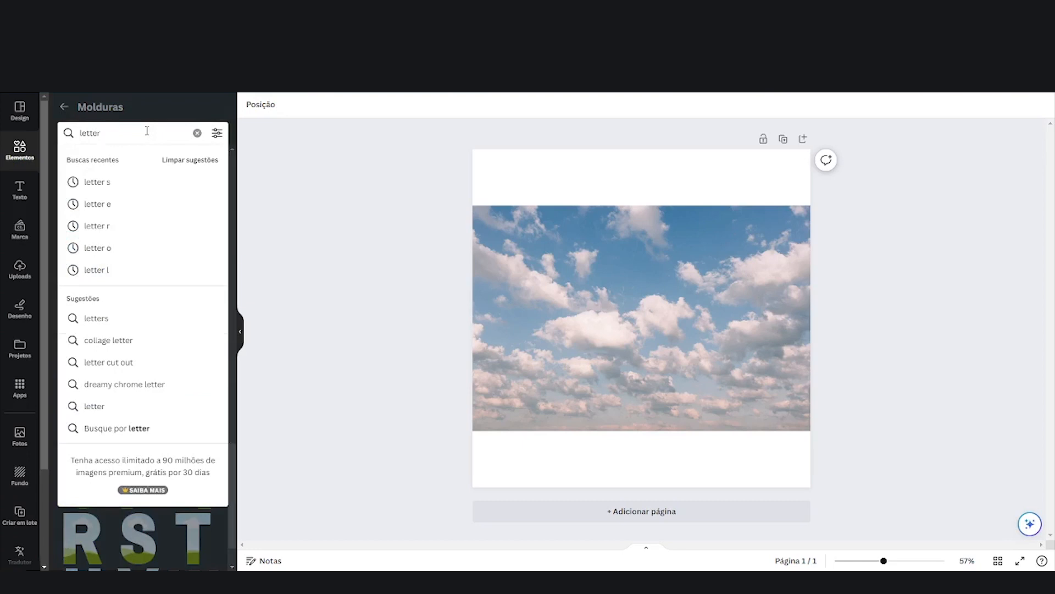
{"action": "type", "text": "r a"}
{"action": "key", "text": "Return"}
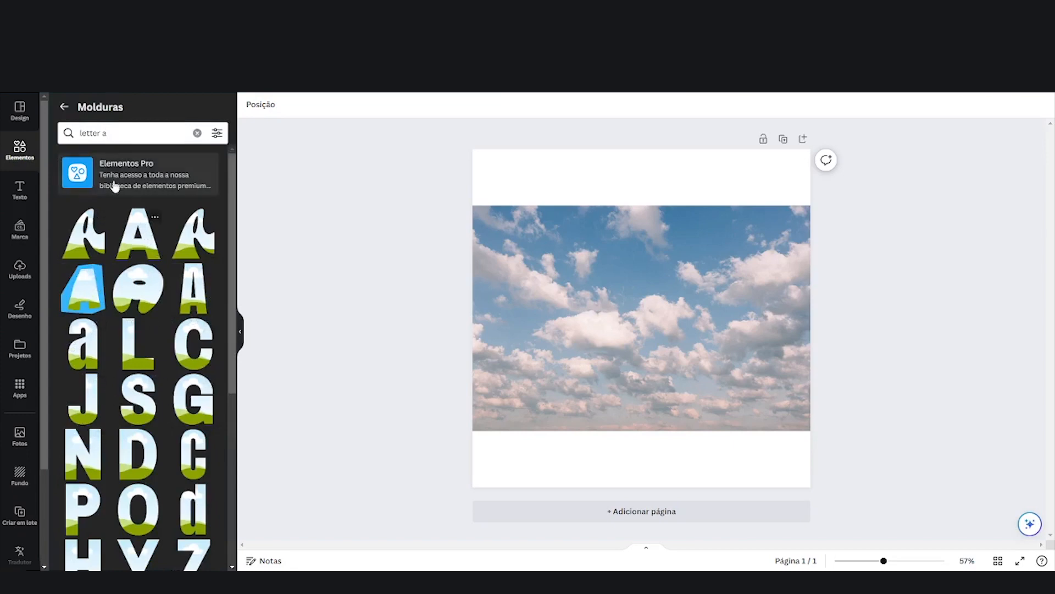
Broaden the frame search to "letter" and look through the available letter styles
{"action": "left_click", "coordinate": [112, 137]}
{"action": "key", "text": "BackSpace"}
{"action": "key", "text": "BackSpace"}
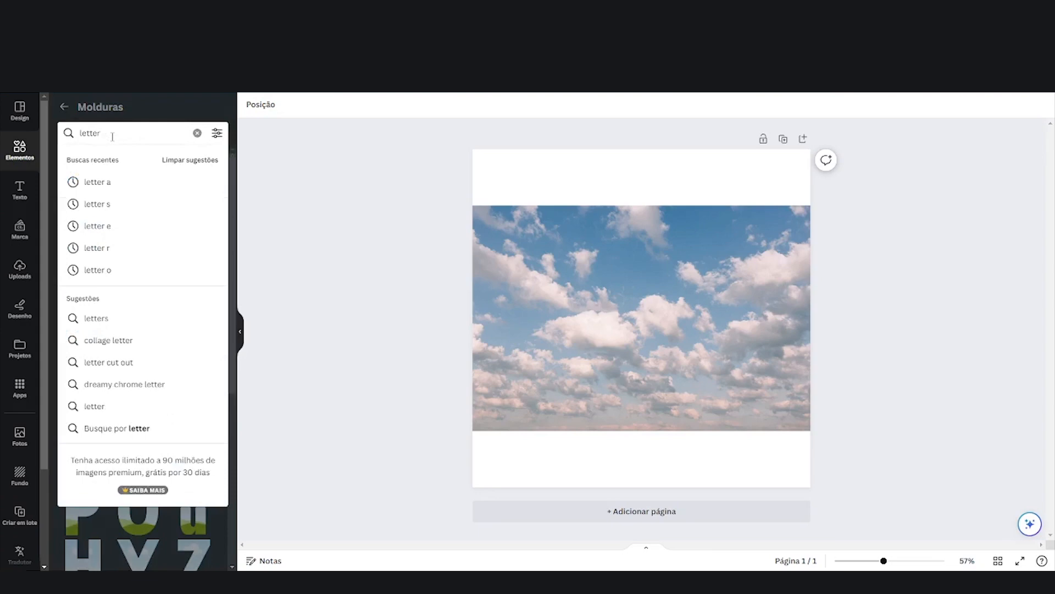
{"action": "key", "text": "Return"}
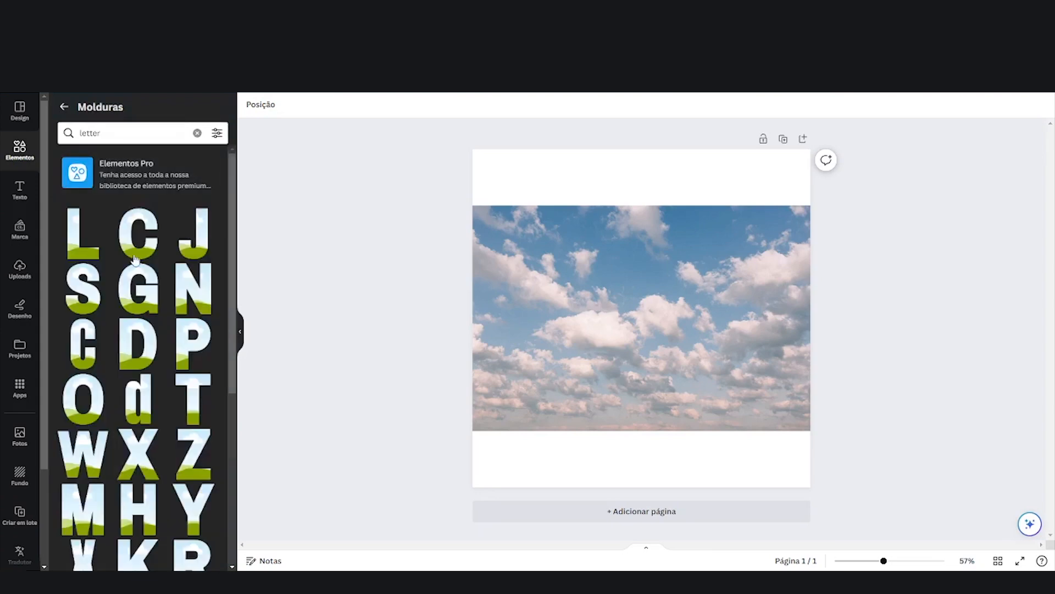
{"action": "scroll", "coordinate": [181, 328], "scroll_direction": "down", "scroll_amount": 5}
{"action": "scroll", "coordinate": [179, 328], "scroll_direction": "down", "scroll_amount": 4}
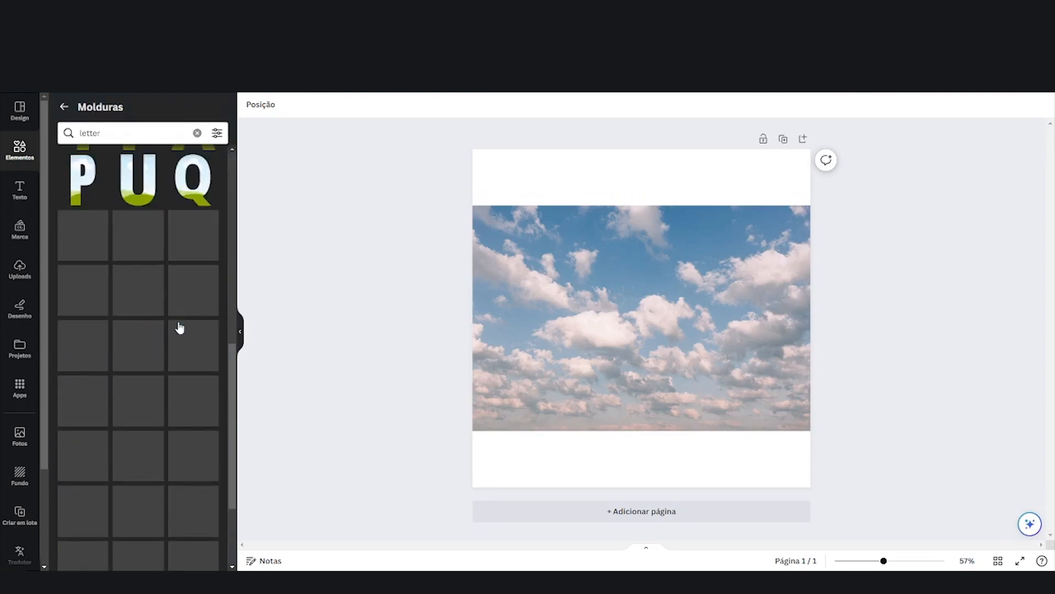
{"action": "scroll", "coordinate": [179, 328], "scroll_direction": "down", "scroll_amount": 2}
{"action": "scroll", "coordinate": [180, 328], "scroll_direction": "down", "scroll_amount": 3}
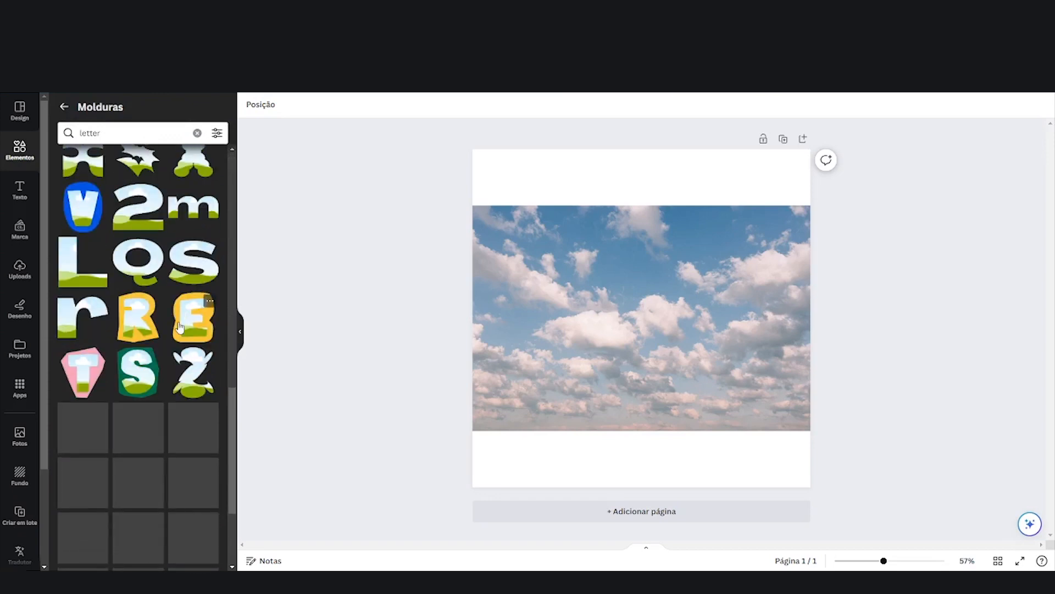
{"action": "scroll", "coordinate": [181, 327], "scroll_direction": "down", "scroll_amount": 6}
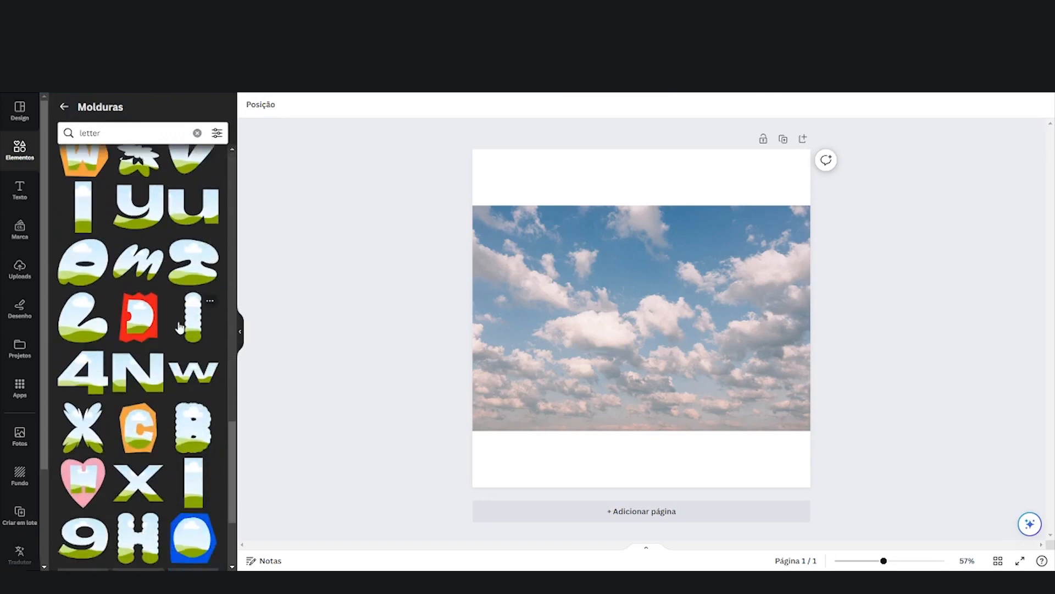
{"action": "scroll", "coordinate": [179, 328], "scroll_direction": "down", "scroll_amount": 10}
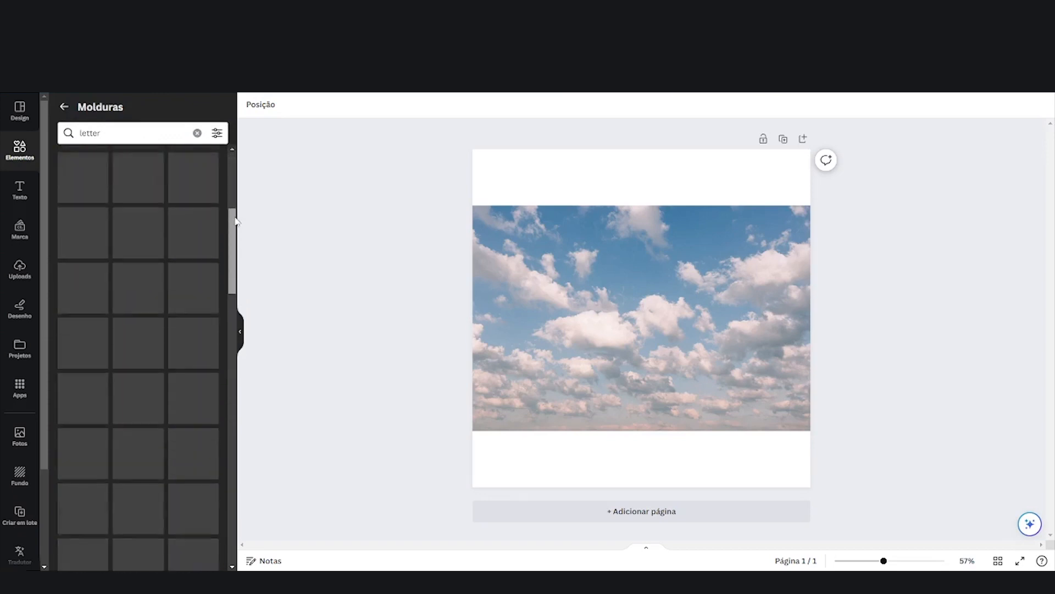
{"action": "left_click_drag", "start_coordinate": [235, 221], "coordinate": [234, 163]}
Add a serif capital C frame found with "letter c" to the sky photo, scaled down on the photo's left side
{"action": "left_click", "coordinate": [117, 138]}
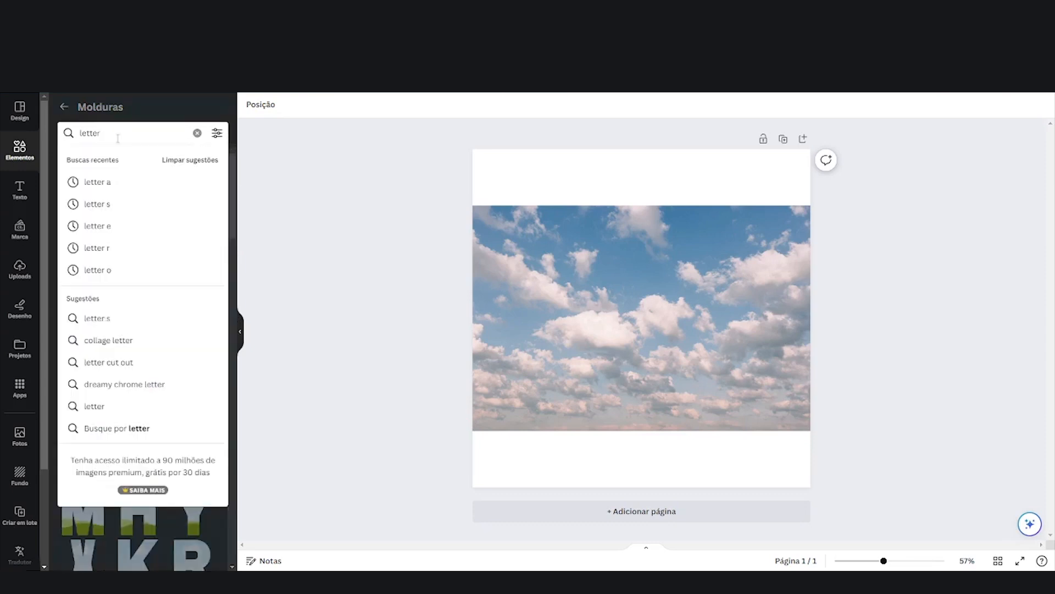
{"action": "type", "text": "c"}
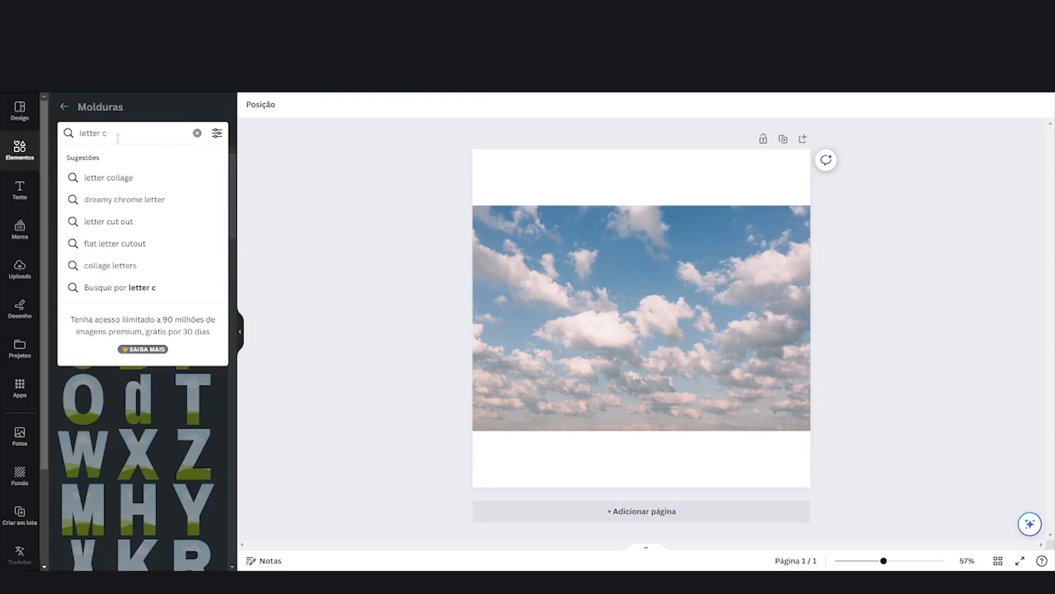
{"action": "key", "text": "Return"}
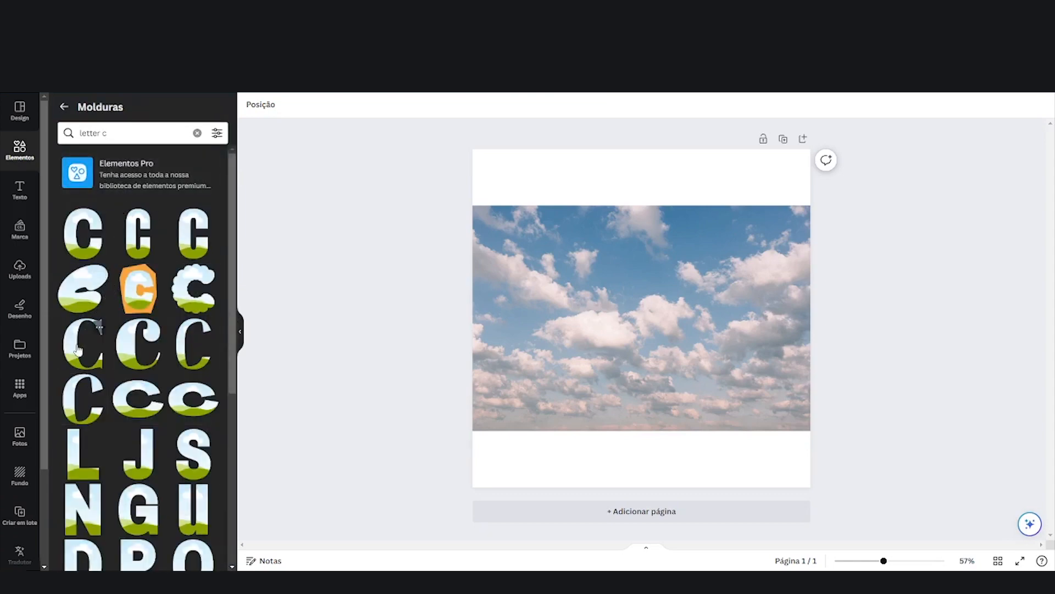
{"action": "left_click_drag", "start_coordinate": [73, 352], "coordinate": [542, 271]}
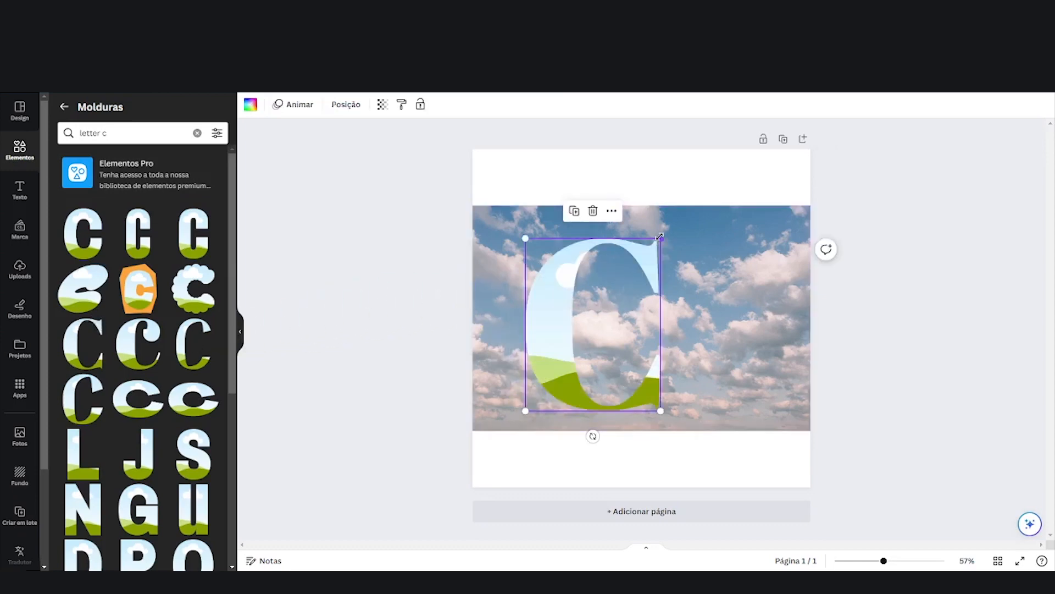
{"action": "left_click_drag", "start_coordinate": [661, 236], "coordinate": [595, 244]}
{"action": "left_click_drag", "start_coordinate": [520, 301], "coordinate": [521, 320]}
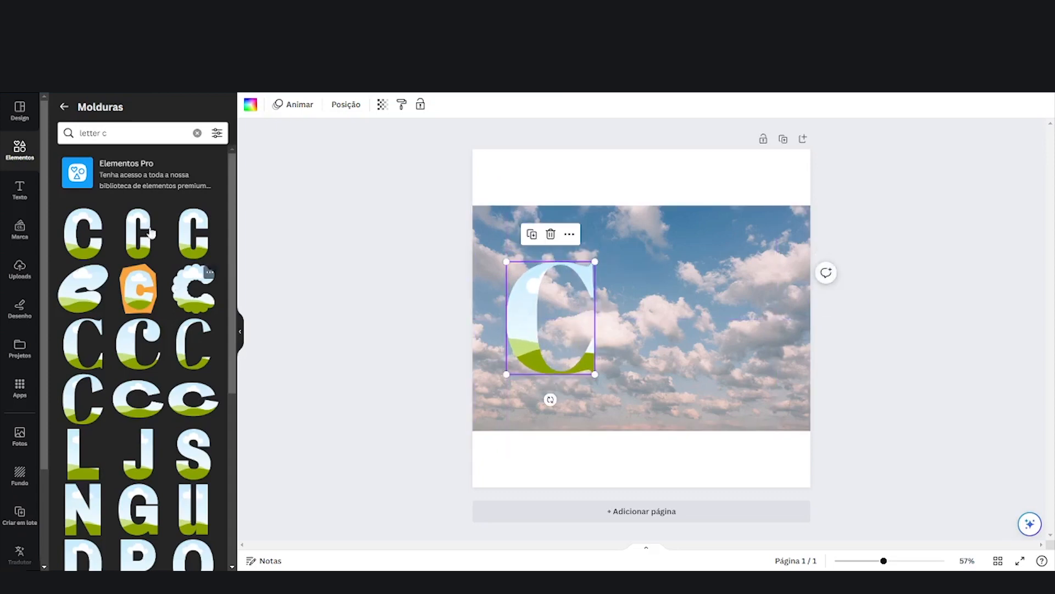
Search the frames for "letter e" and place the serif capital E on the photo near the C
{"action": "left_click", "coordinate": [123, 133]}
{"action": "key", "text": "BackSpace"}
{"action": "type", "text": "e"}
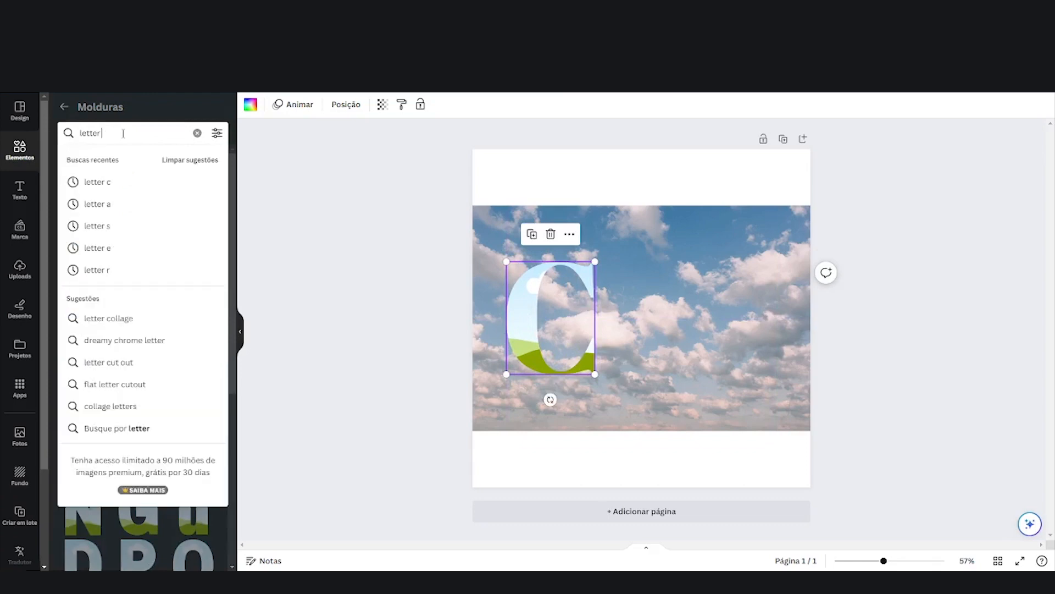
{"action": "key", "text": "Return"}
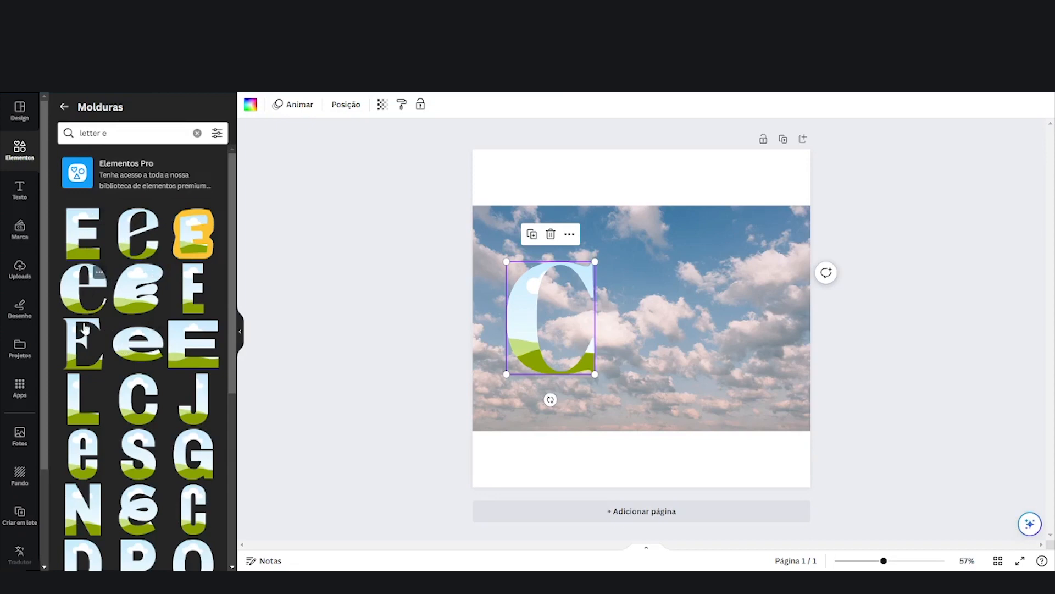
{"action": "left_click_drag", "start_coordinate": [109, 343], "coordinate": [682, 334]}
Align the E frame beside the C and resize it to about 287 × 361 to match the C's height
{"action": "left_click_drag", "start_coordinate": [622, 349], "coordinate": [615, 280]}
{"action": "left_click_drag", "start_coordinate": [679, 355], "coordinate": [693, 374]}
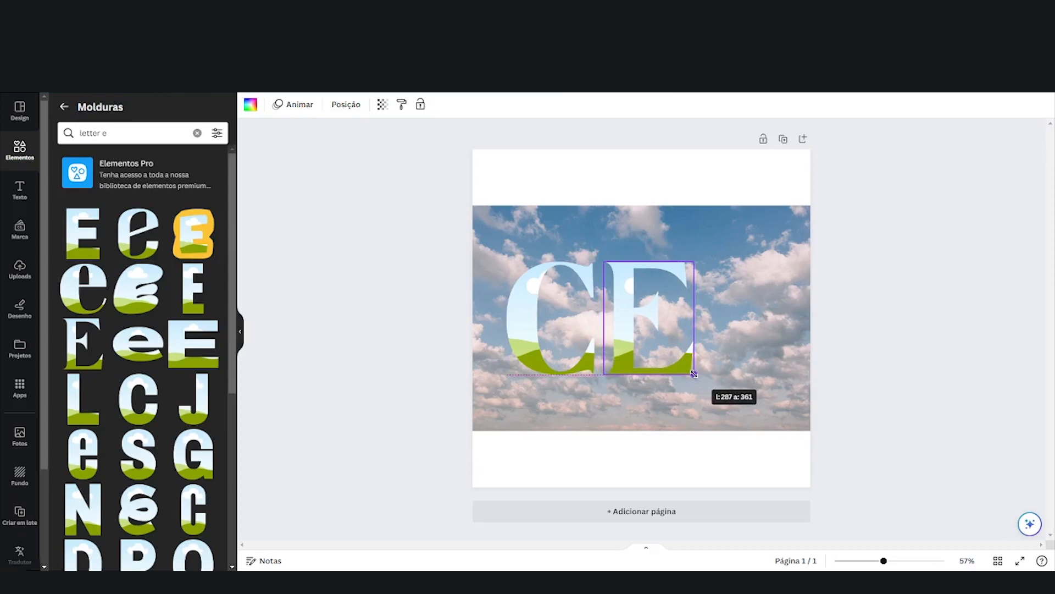
{"action": "left_click_drag", "start_coordinate": [693, 374], "coordinate": [693, 374]}
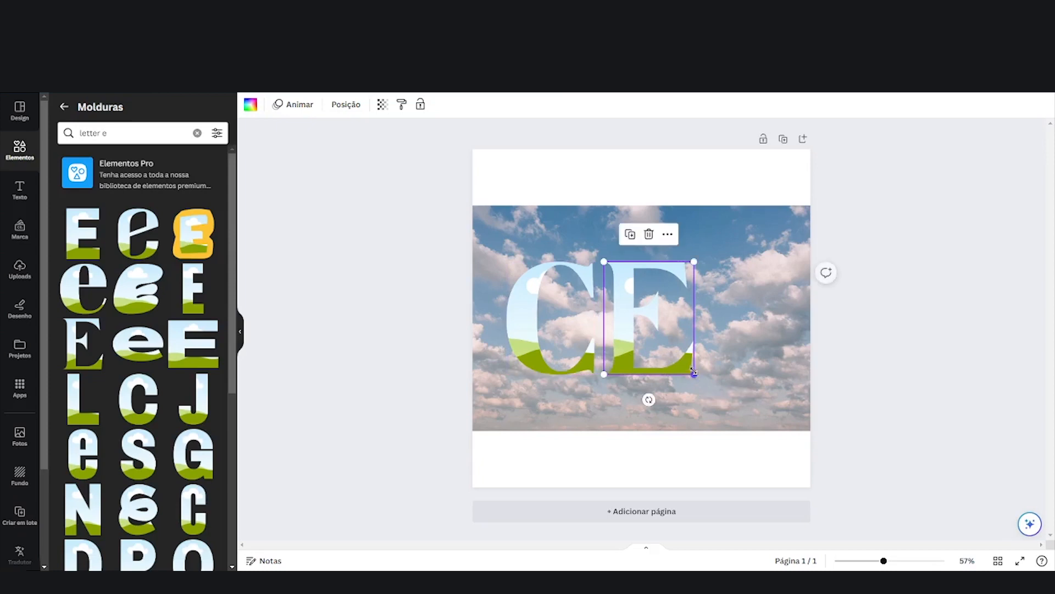
Scale the C and E frames down together, leaving room for another letter beside them
{"action": "left_click", "coordinate": [530, 307], "text": "shift"}
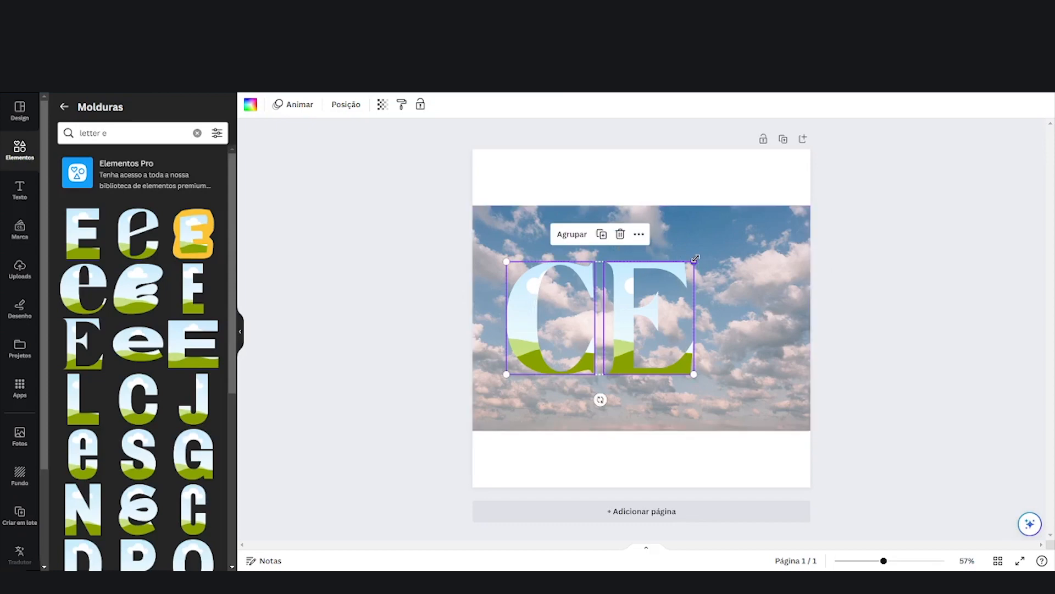
{"action": "left_click_drag", "start_coordinate": [686, 260], "coordinate": [656, 284]}
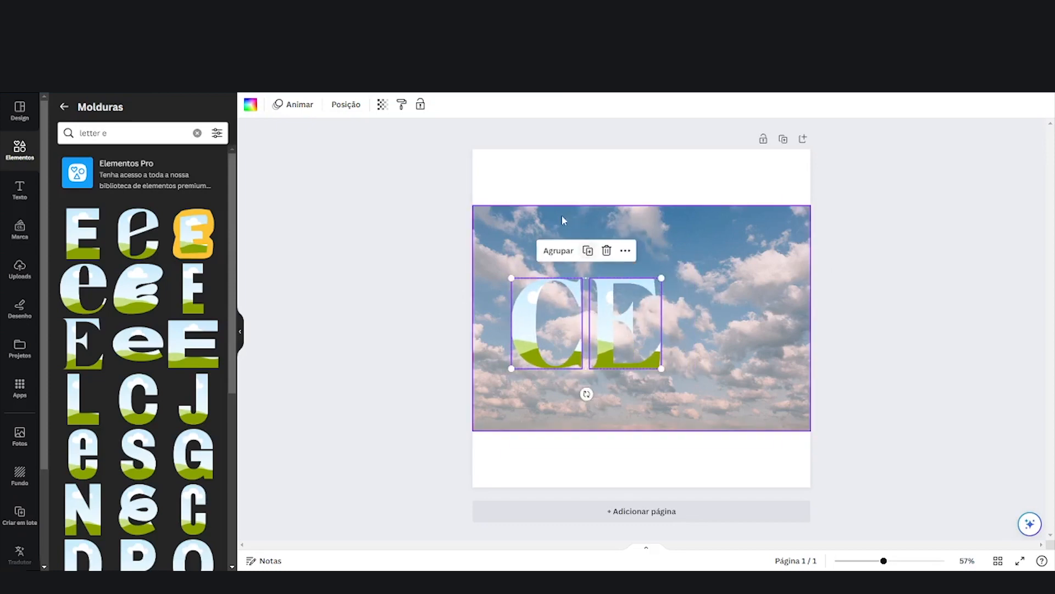
{"action": "left_click", "coordinate": [494, 291]}
Add a serif capital U frame found with "letter u" after the E, matching the other letters' height and their gap of 23
{"action": "left_click", "coordinate": [116, 136]}
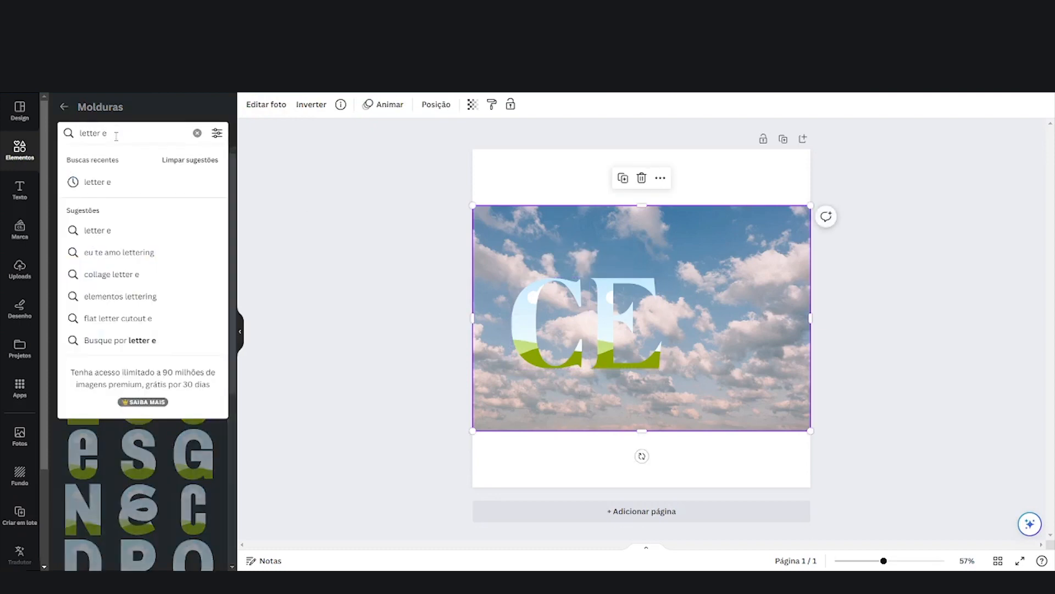
{"action": "key", "text": "BackSpace"}
{"action": "type", "text": "u"}
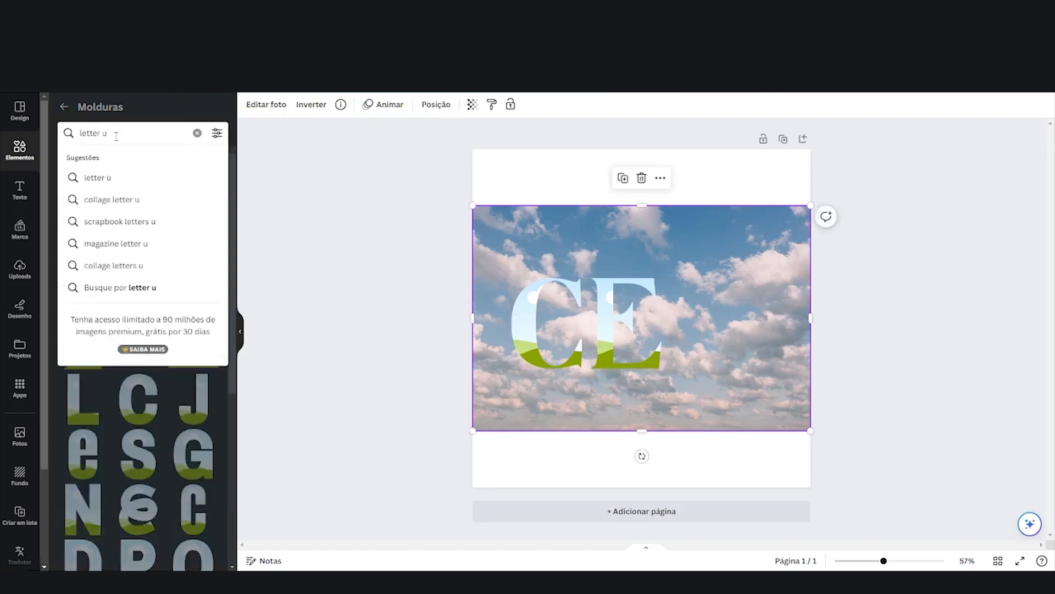
{"action": "key", "text": "Return"}
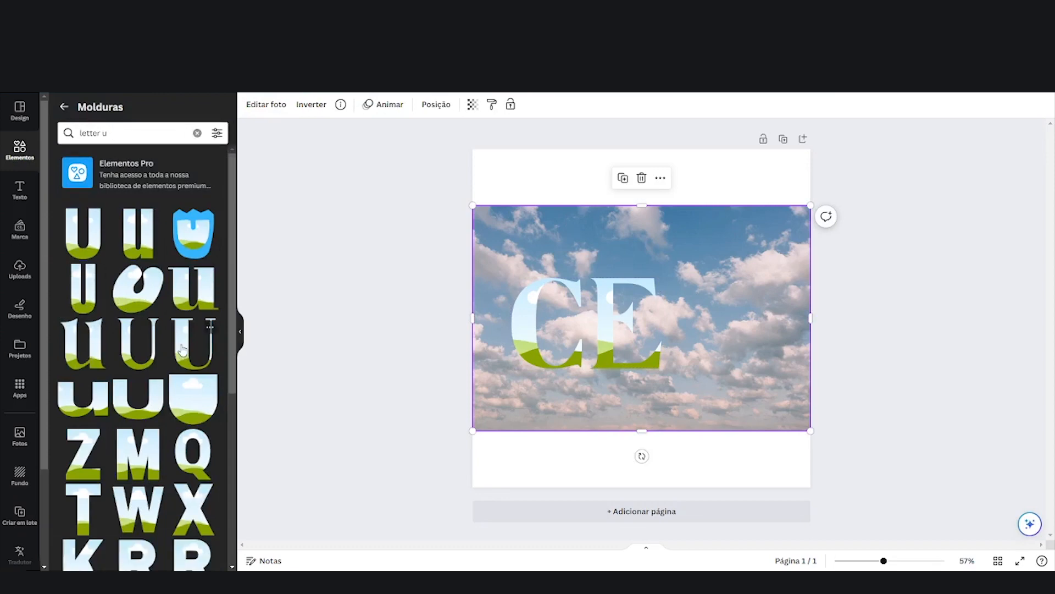
{"action": "left_click_drag", "start_coordinate": [124, 348], "coordinate": [755, 372]}
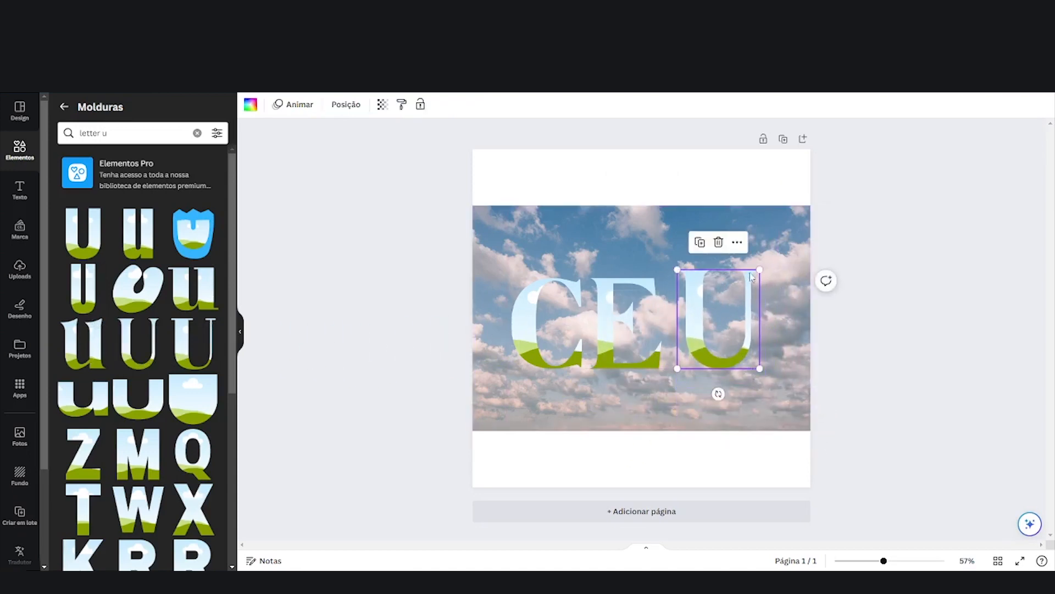
{"action": "left_click_drag", "start_coordinate": [759, 269], "coordinate": [753, 278]}
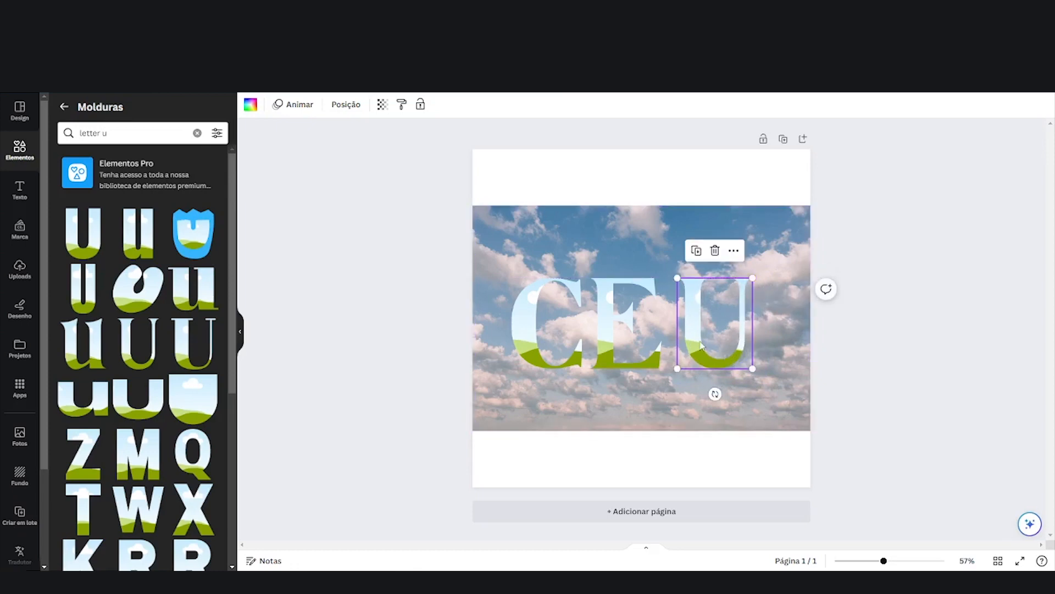
{"action": "left_click_drag", "start_coordinate": [698, 348], "coordinate": [689, 343]}
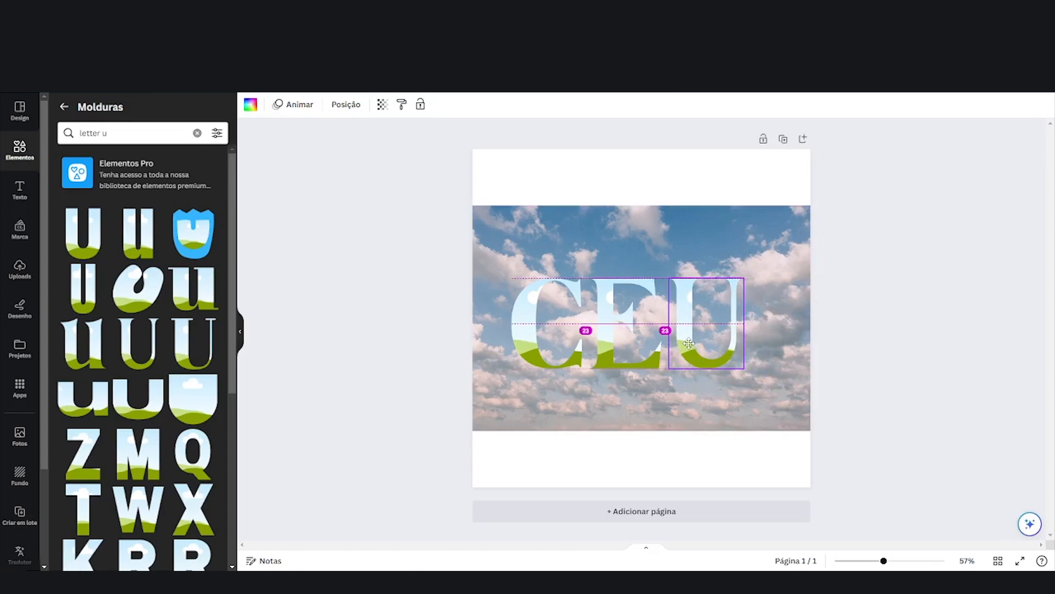
Try a slim slanted rectangle shape above the E as its acute accent
{"action": "left_click_drag", "start_coordinate": [689, 343], "coordinate": [689, 343]}
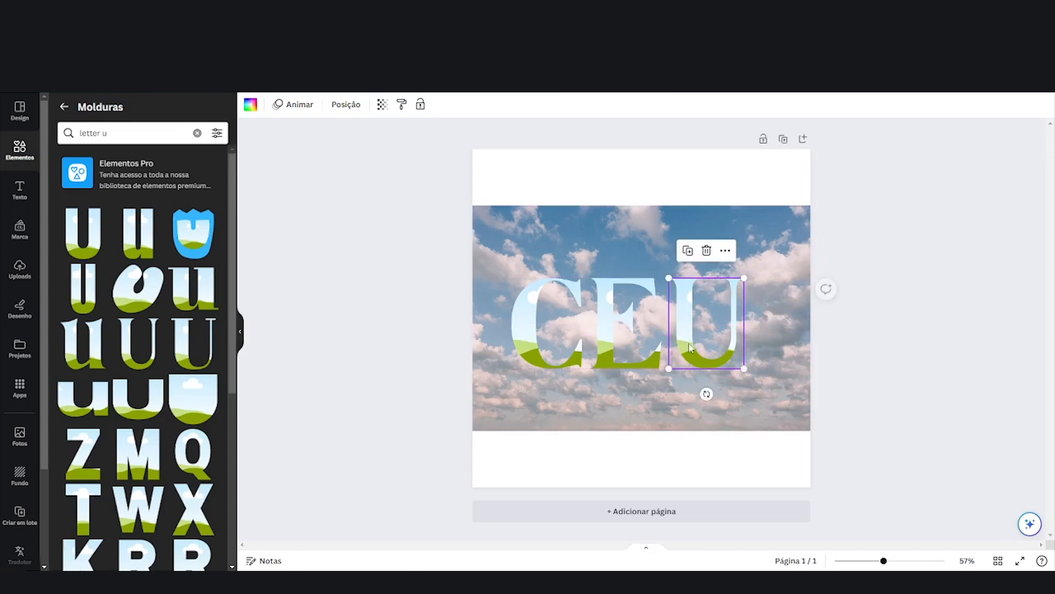
{"action": "left_click", "coordinate": [689, 344]}
{"action": "left_click", "coordinate": [19, 154]}
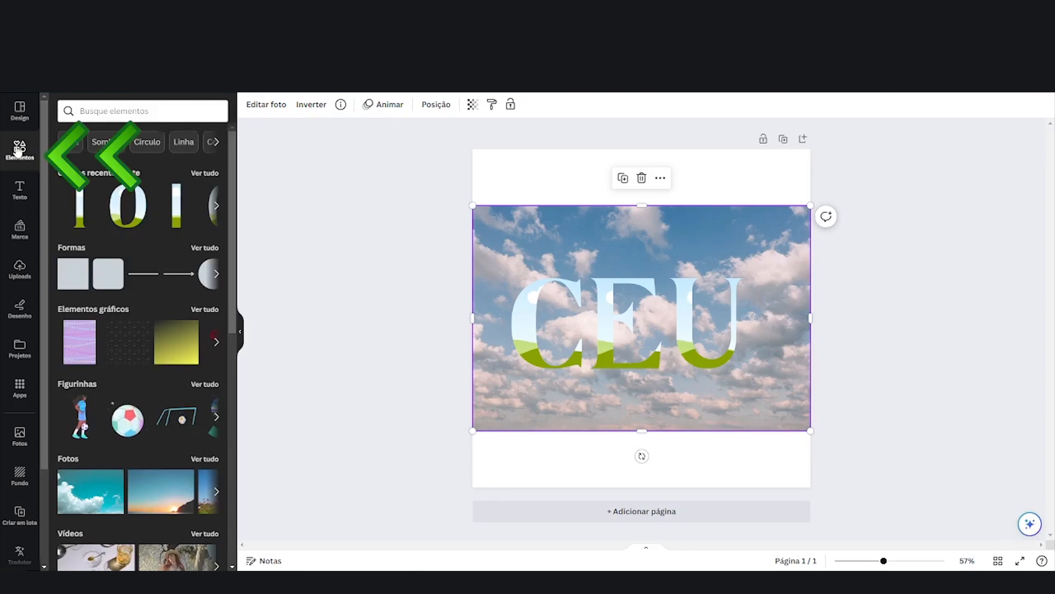
{"action": "key", "text": "ctrl+v"}
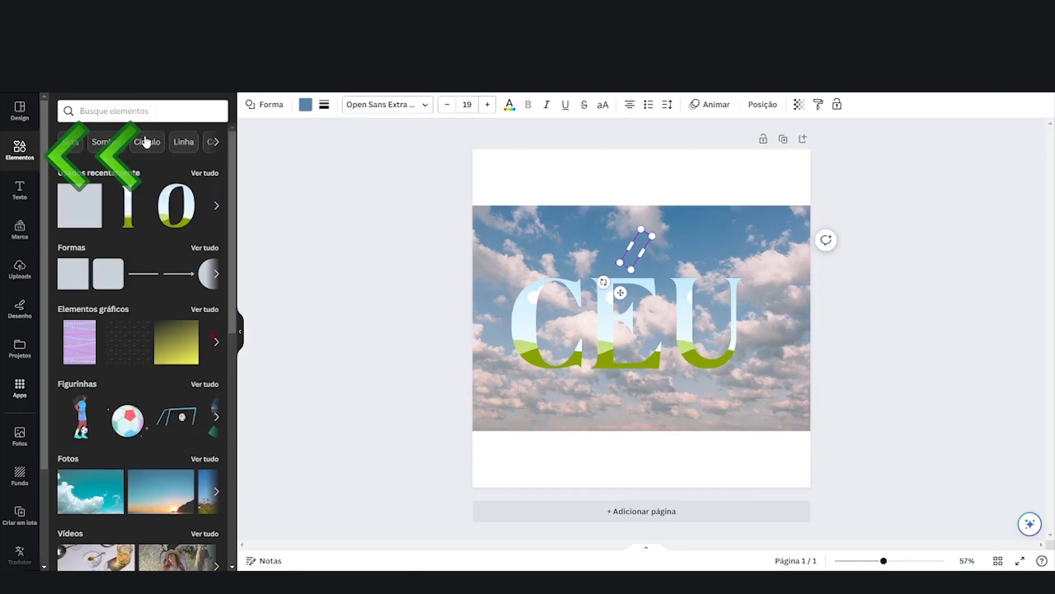
Search the elements for "letter", show all matching frames and add the plain sans-serif I frame to the design
{"action": "left_click", "coordinate": [142, 112]}
{"action": "type", "text": "letter"}
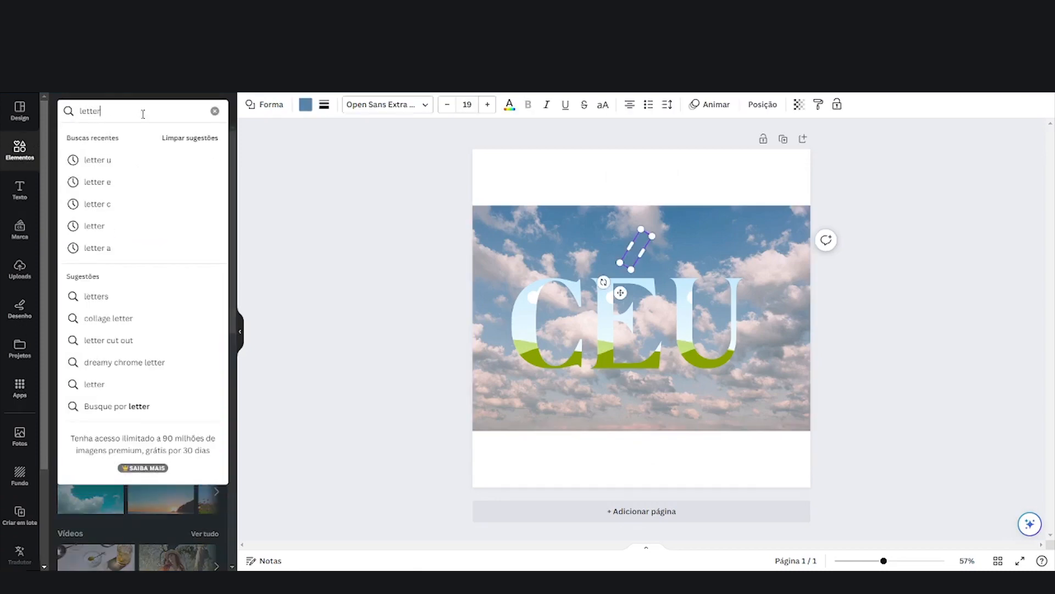
{"action": "key", "text": "Return"}
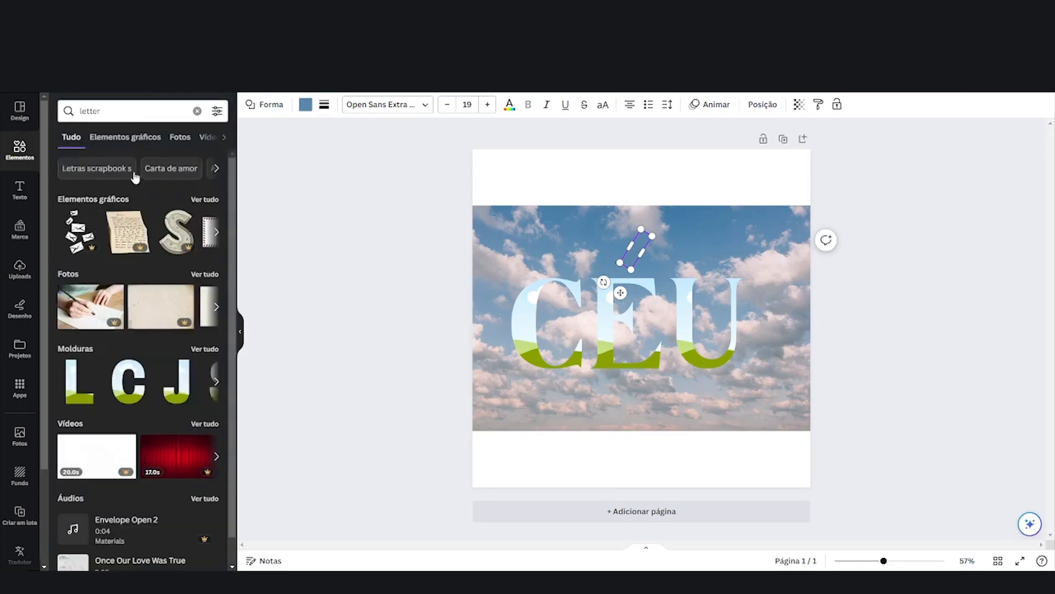
{"action": "left_click", "coordinate": [204, 350]}
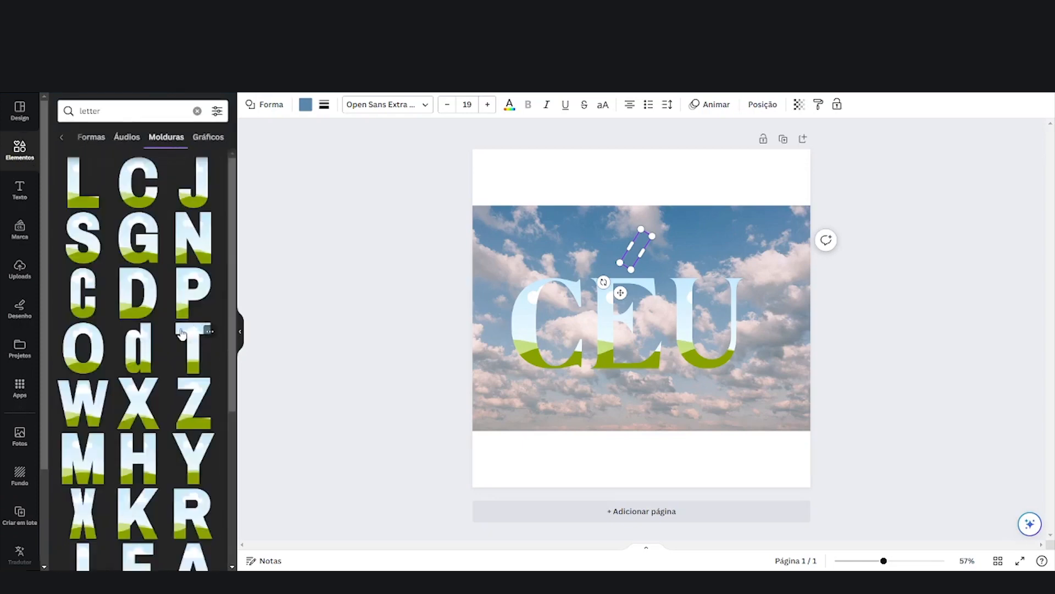
{"action": "scroll", "coordinate": [130, 226], "scroll_direction": "down", "scroll_amount": 5}
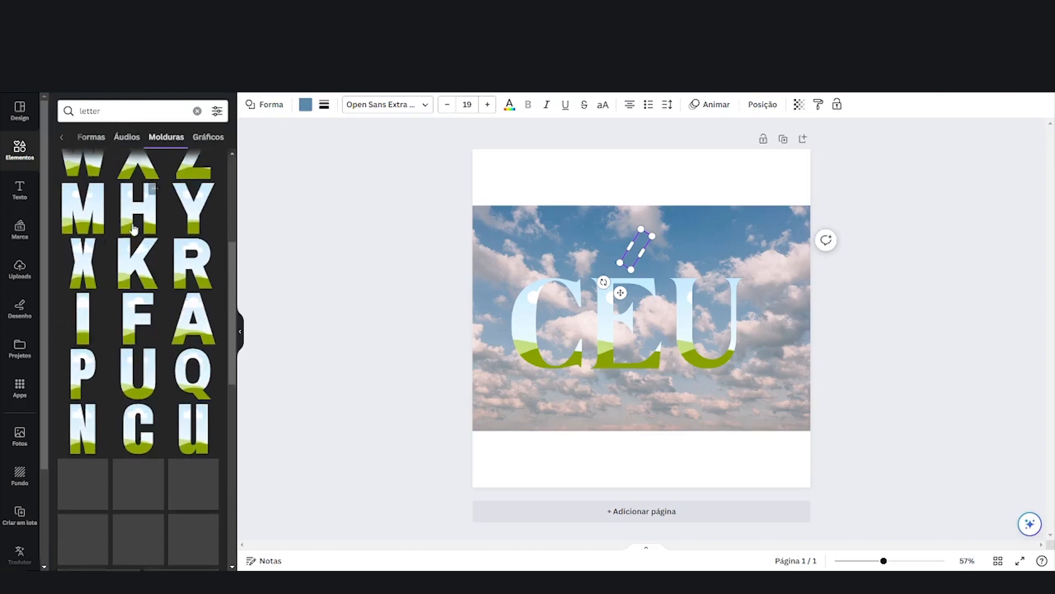
{"action": "scroll", "coordinate": [84, 284], "scroll_direction": "down", "scroll_amount": 2}
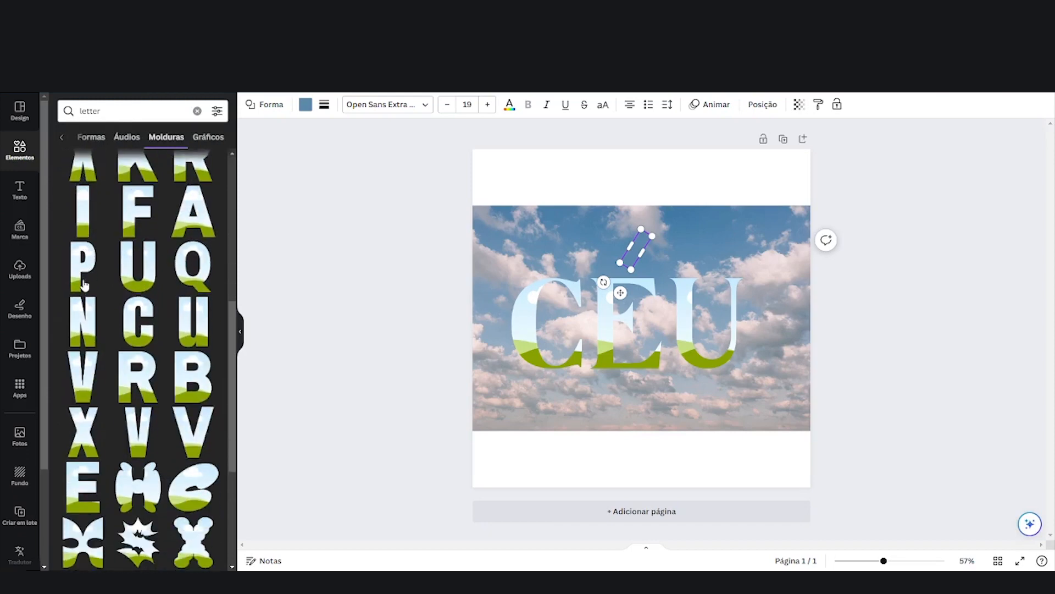
{"action": "left_click", "coordinate": [83, 206]}
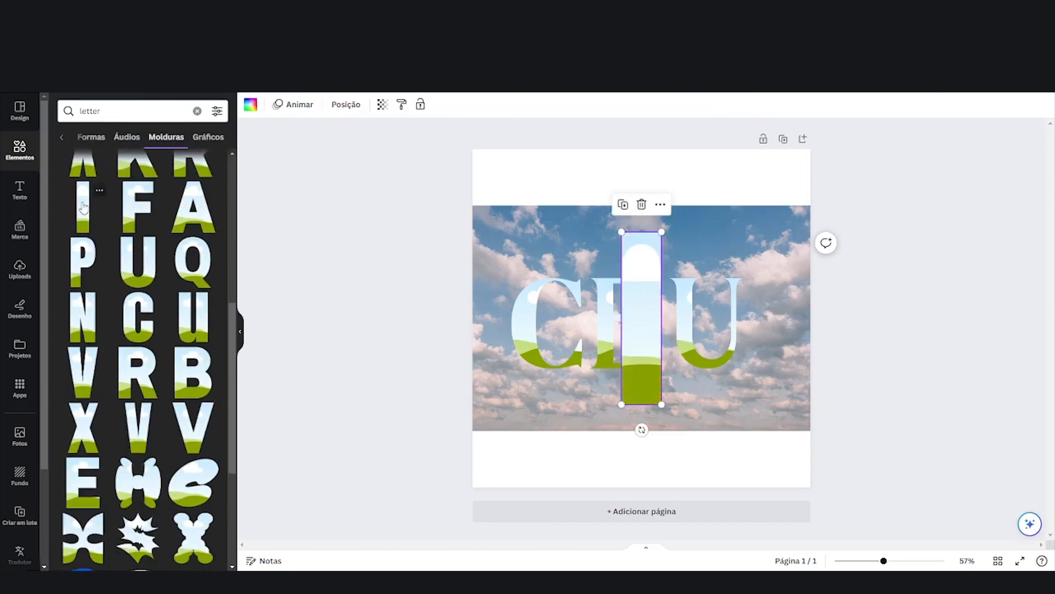
Shrink the I frame to accent size, rotate it about 39° and place it above the E as an acute accent
{"action": "left_click_drag", "start_coordinate": [661, 232], "coordinate": [631, 206]}
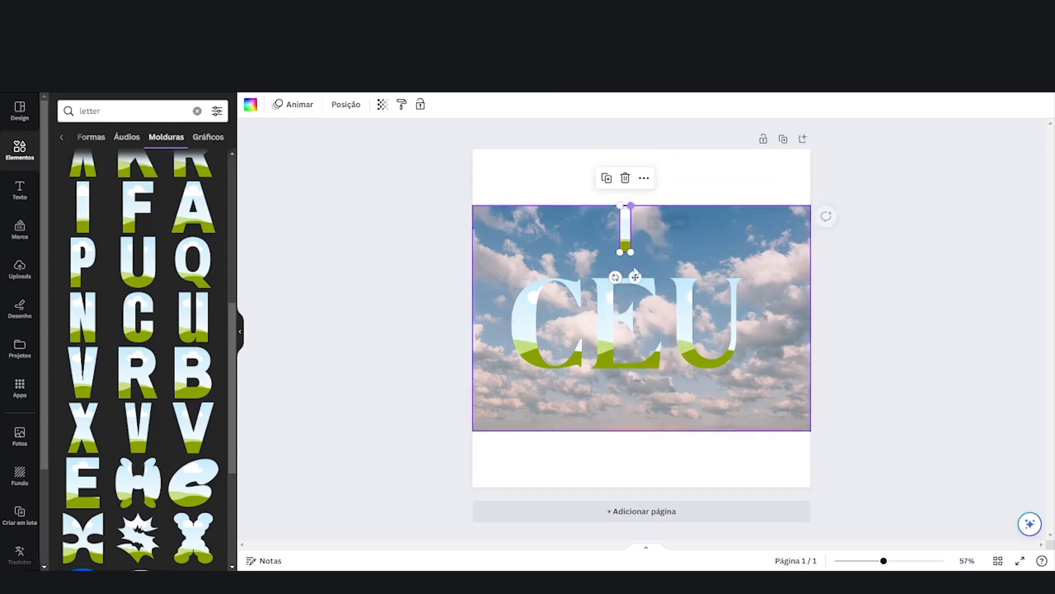
{"action": "left_click_drag", "start_coordinate": [616, 278], "coordinate": [596, 290]}
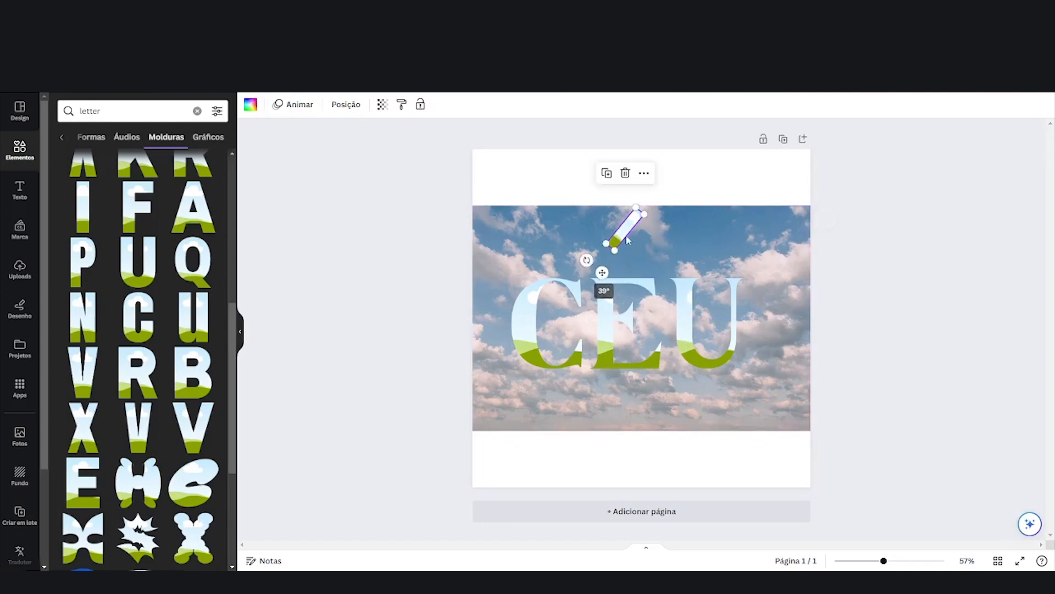
{"action": "left_click_drag", "start_coordinate": [635, 224], "coordinate": [632, 248]}
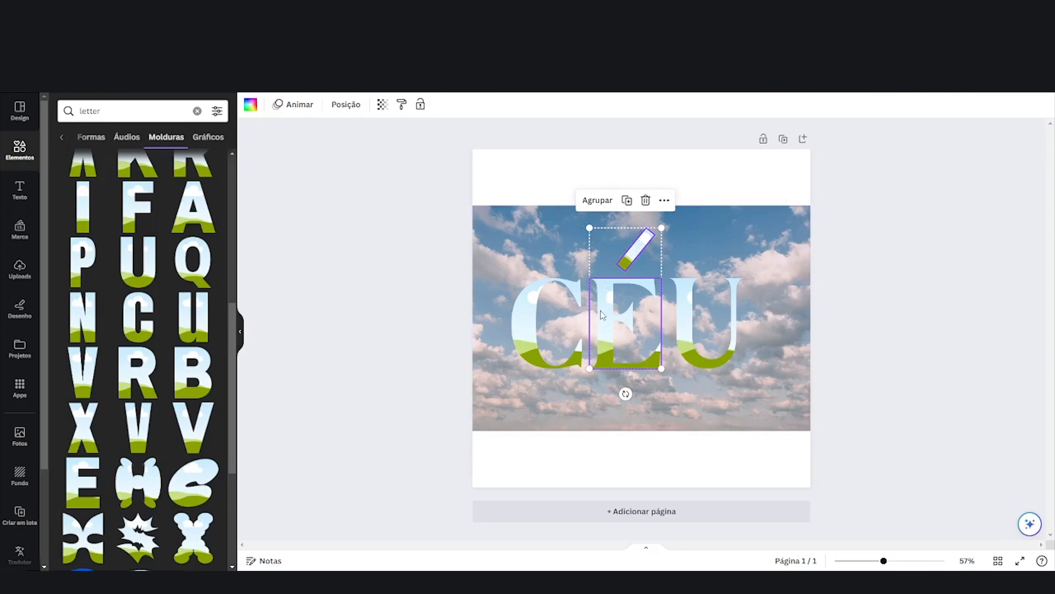
Select the accent and the C, E and U frames and move them together to the centre of the sky photo
{"action": "left_click", "coordinate": [536, 299], "text": "shift"}
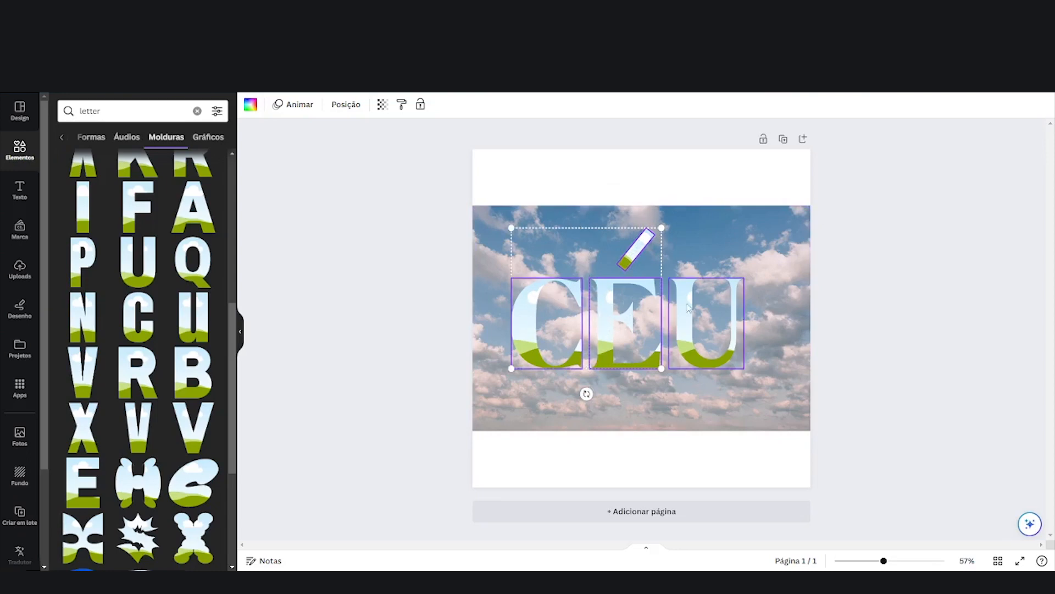
{"action": "left_click", "coordinate": [697, 306], "text": "shift"}
{"action": "left_click_drag", "start_coordinate": [697, 305], "coordinate": [700, 319]}
Duplicate the sky photo and align the copy exactly over the original
{"action": "left_click", "coordinate": [531, 226]}
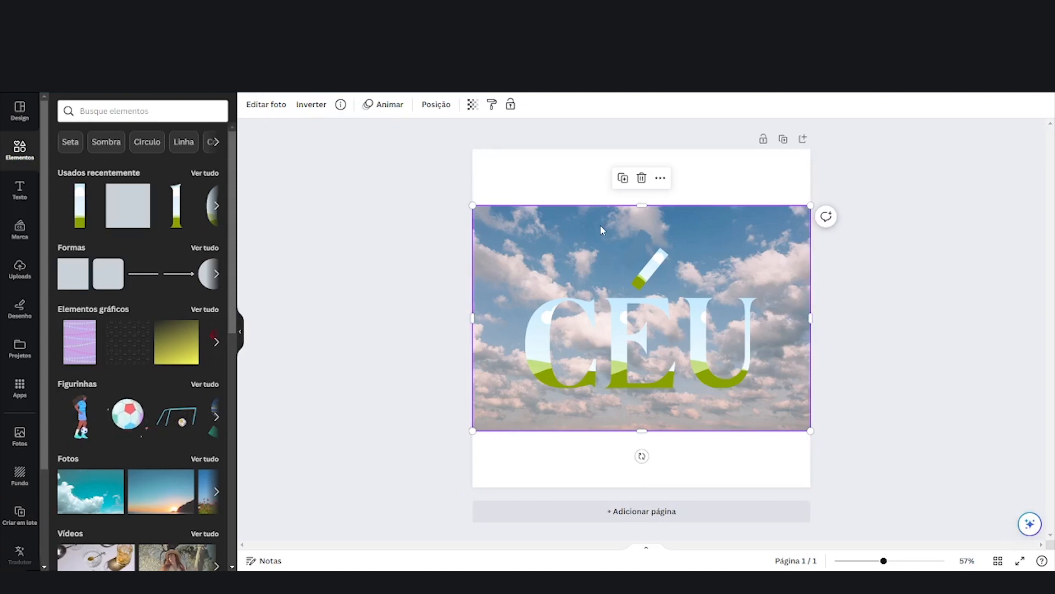
{"action": "key", "text": "ctrl+d"}
{"action": "mouse_move", "coordinate": [598, 250]}
{"action": "left_mouse_down"}
{"action": "mouse_move", "coordinate": [609, 224]}
{"action": "mouse_move", "coordinate": [596, 248]}
{"action": "left_mouse_up"}
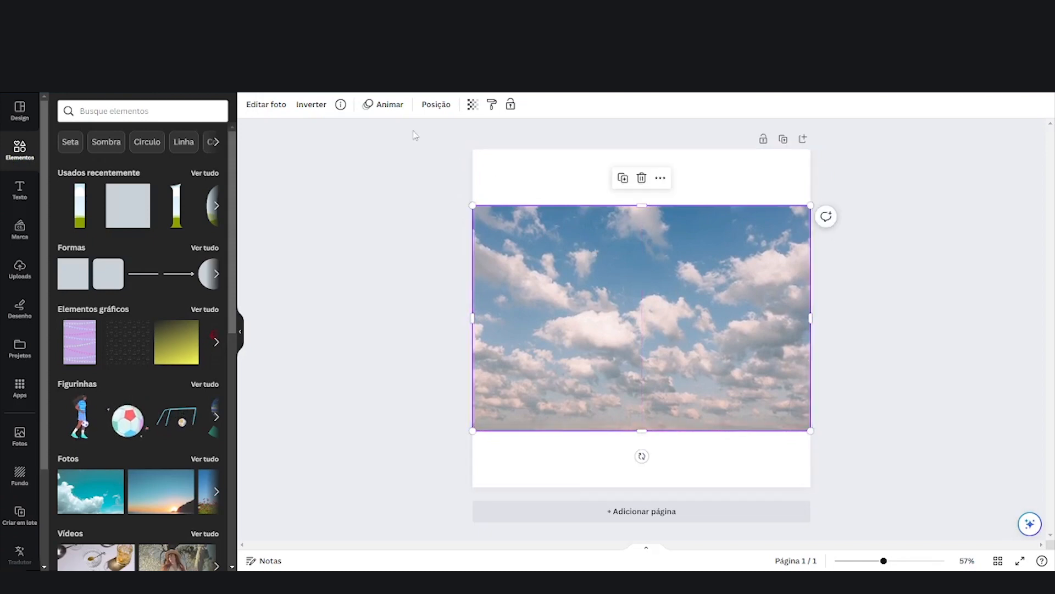
Send the photo copy backward until the accent and all three letter frames lie in front of it
{"action": "left_click", "coordinate": [431, 108]}
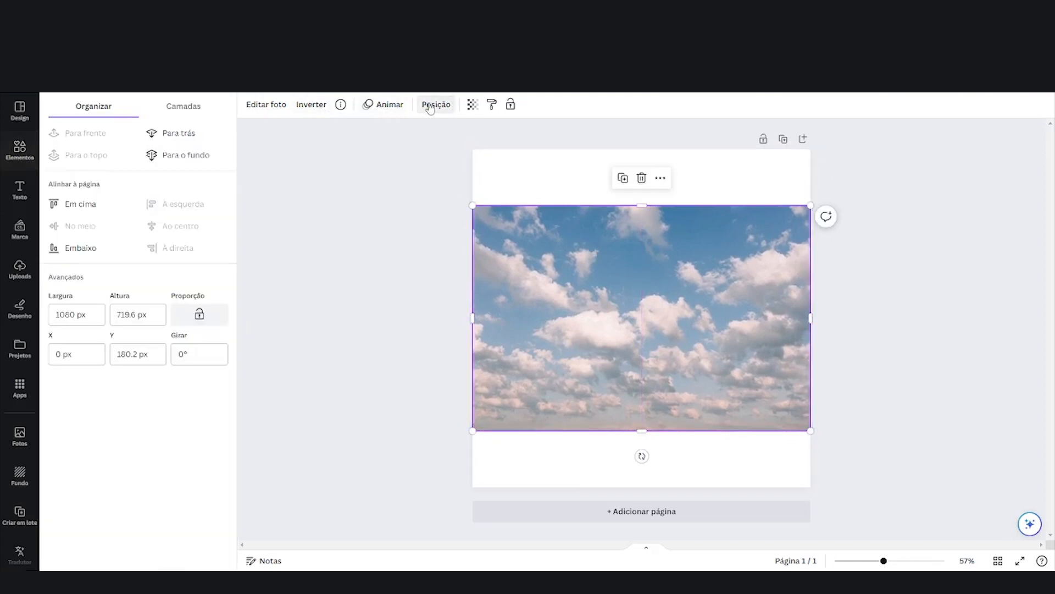
{"action": "left_click", "coordinate": [201, 141]}
{"action": "left_click", "coordinate": [200, 141]}
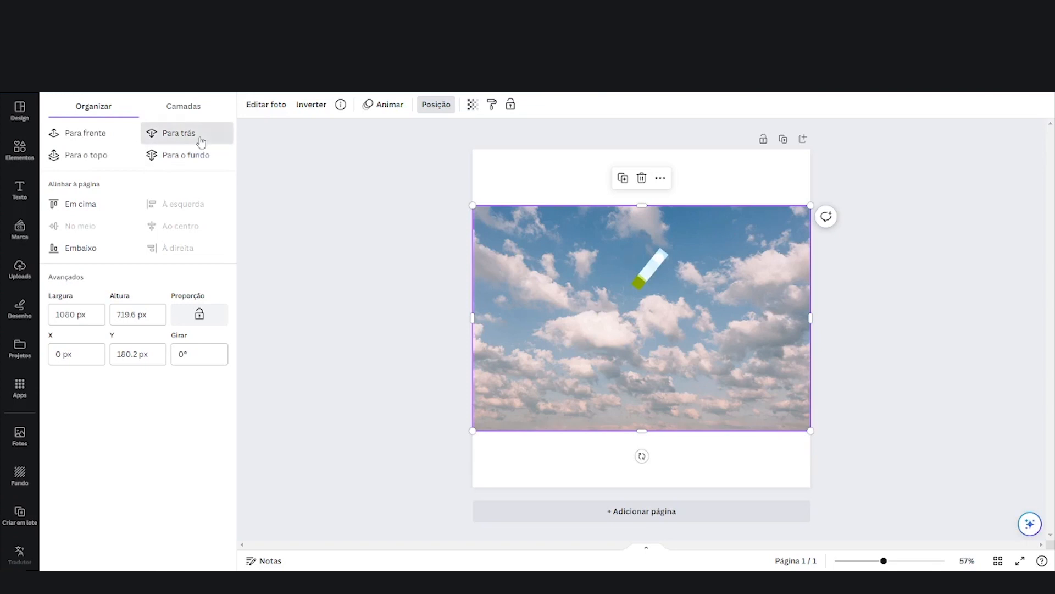
{"action": "left_click", "coordinate": [201, 141]}
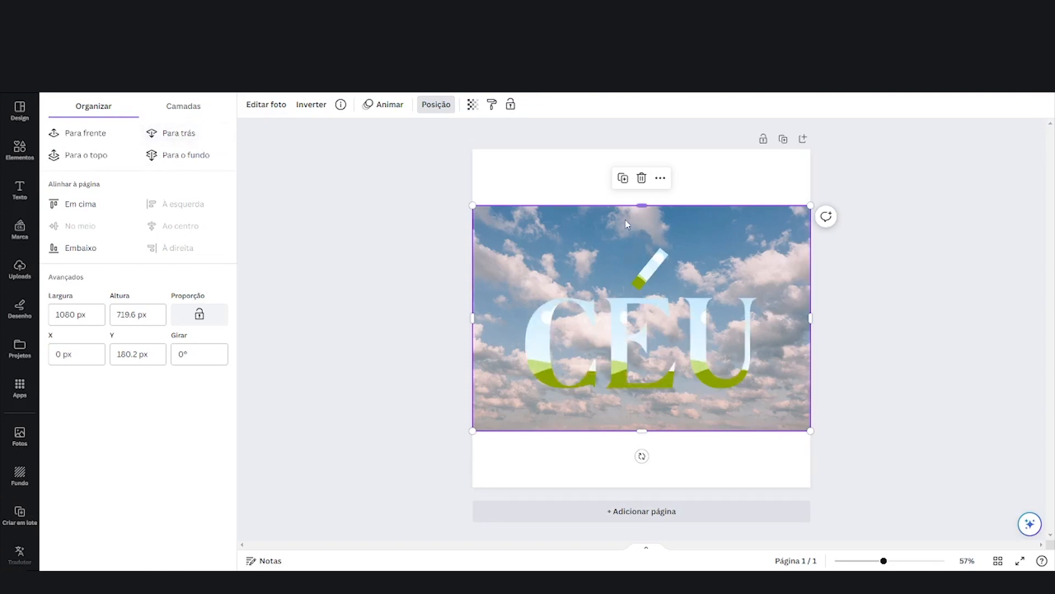
{"action": "left_click", "coordinate": [639, 241]}
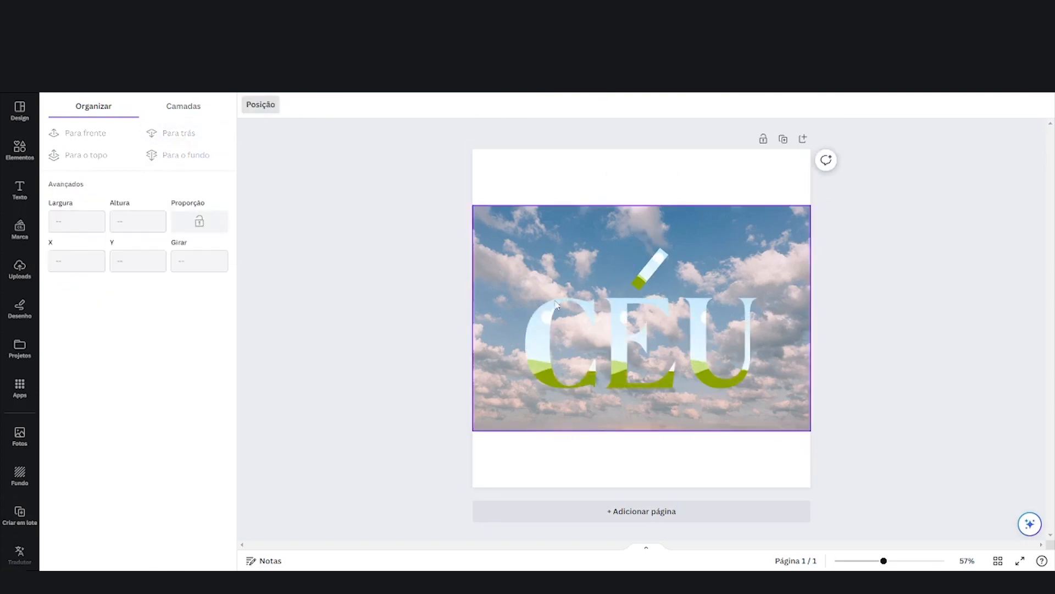
{"action": "left_click", "coordinate": [647, 270]}
{"action": "left_click", "coordinate": [594, 319], "text": "shift"}
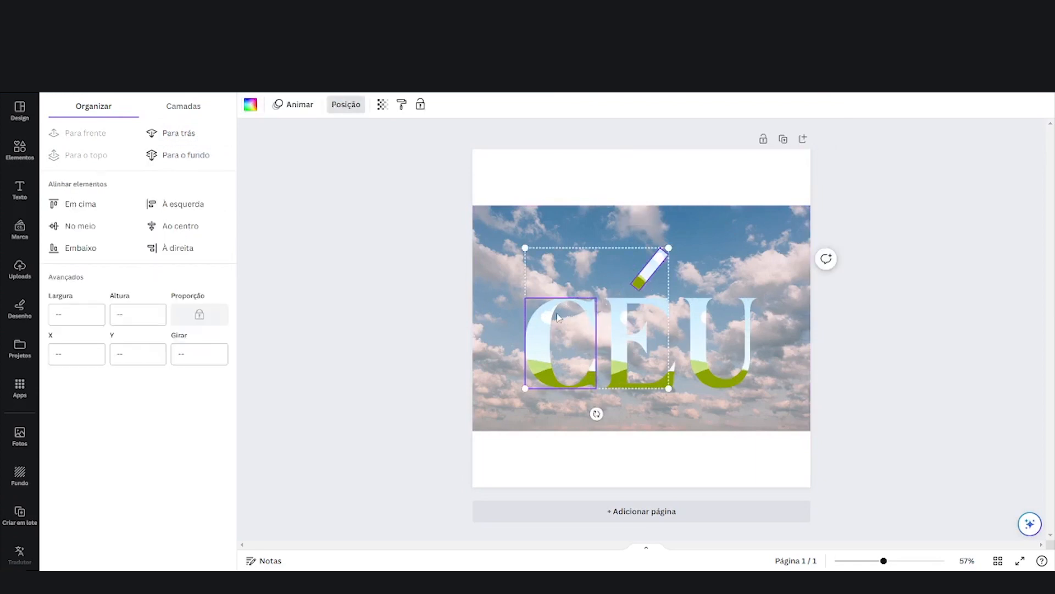
{"action": "left_click", "coordinate": [637, 335], "text": "shift"}
{"action": "left_click", "coordinate": [701, 324], "text": "shift"}
{"action": "left_click_drag", "start_coordinate": [699, 323], "coordinate": [701, 319]}
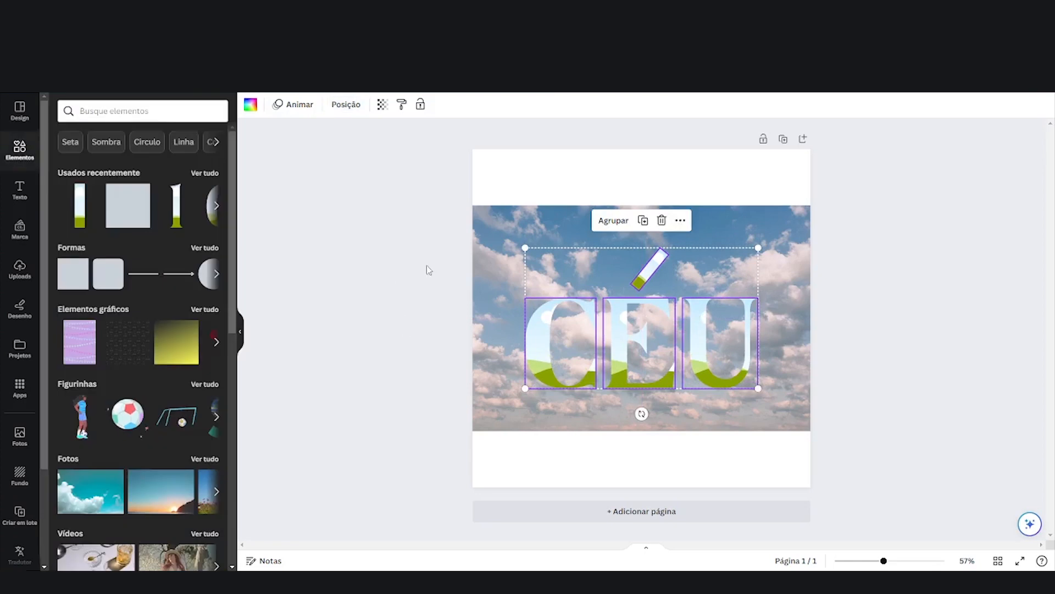
Clear the selection and fill the C frame with the sky photo copy
{"action": "left_click", "coordinate": [897, 196]}
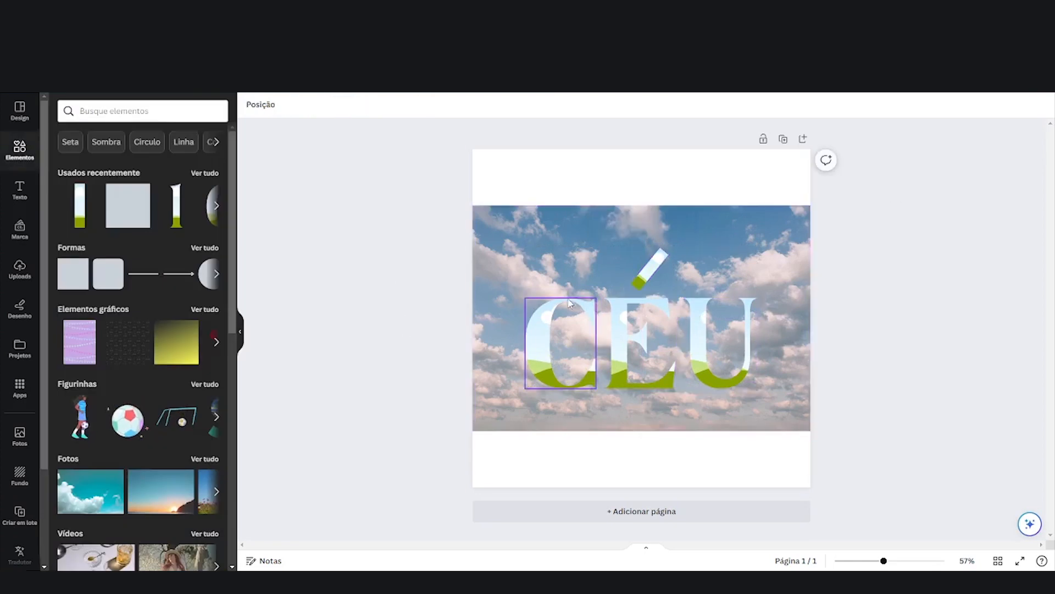
{"action": "left_click_drag", "start_coordinate": [514, 263], "coordinate": [541, 318]}
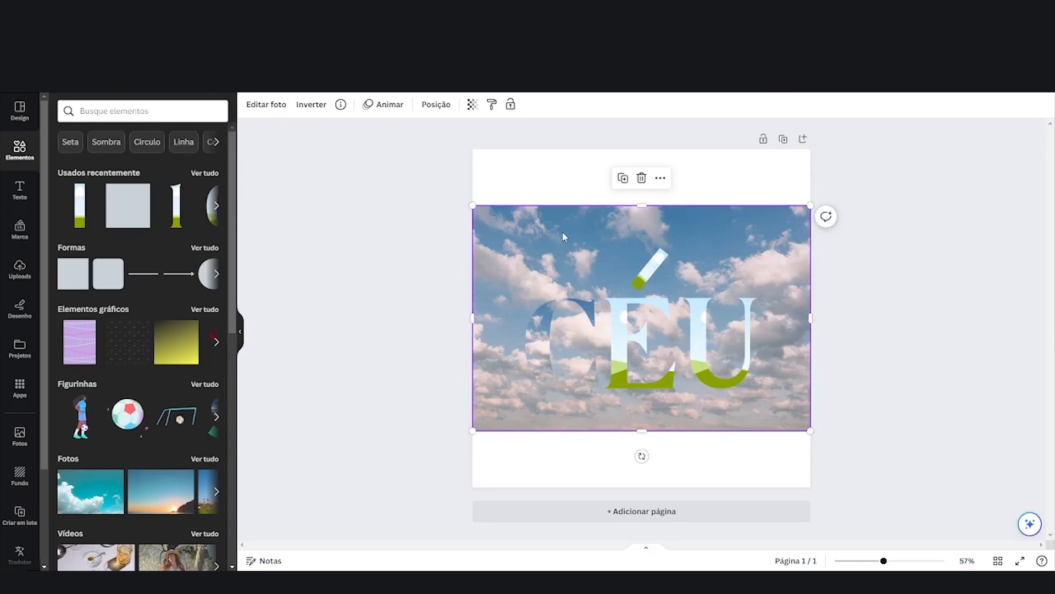
Lay another copy of the sky photo exactly over the original and send it backward behind the accent and letter frames
{"action": "left_click_drag", "start_coordinate": [562, 232], "coordinate": [567, 239]}
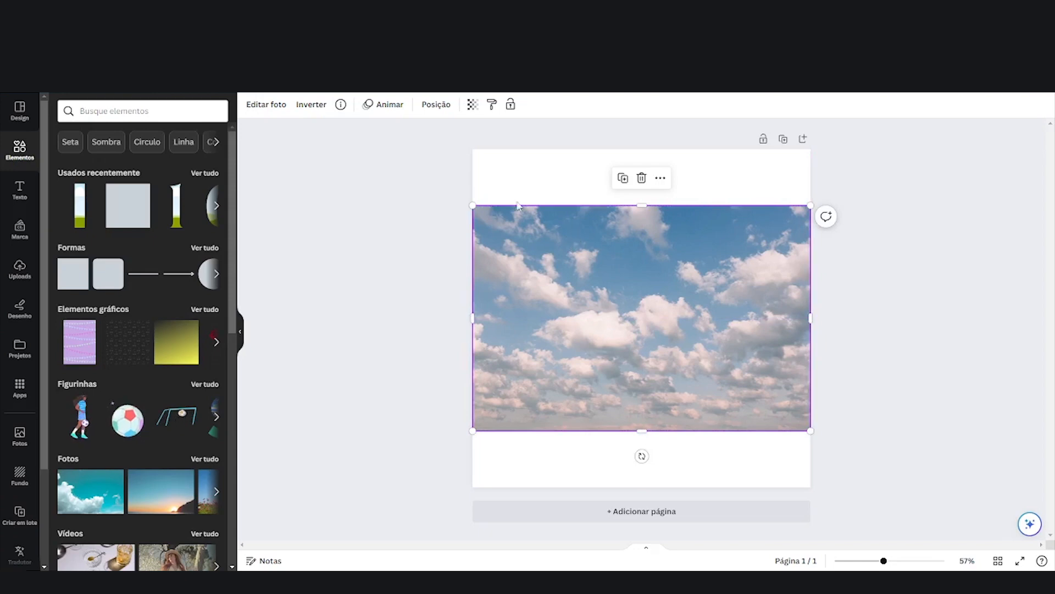
{"action": "left_click", "coordinate": [437, 104]}
{"action": "left_click", "coordinate": [191, 132]}
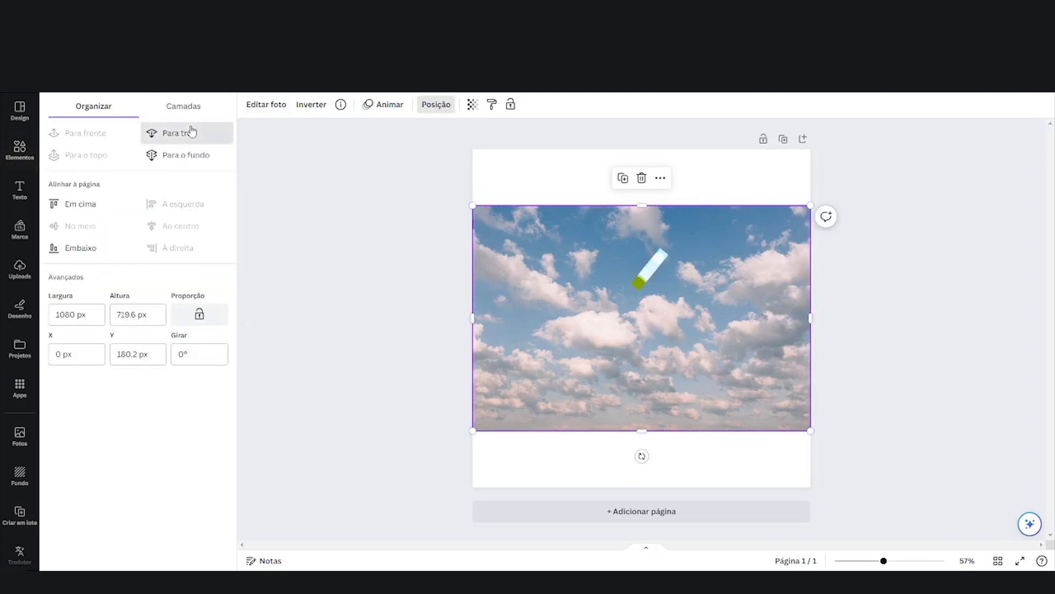
{"action": "left_click", "coordinate": [192, 132]}
{"action": "left_click", "coordinate": [192, 132]}
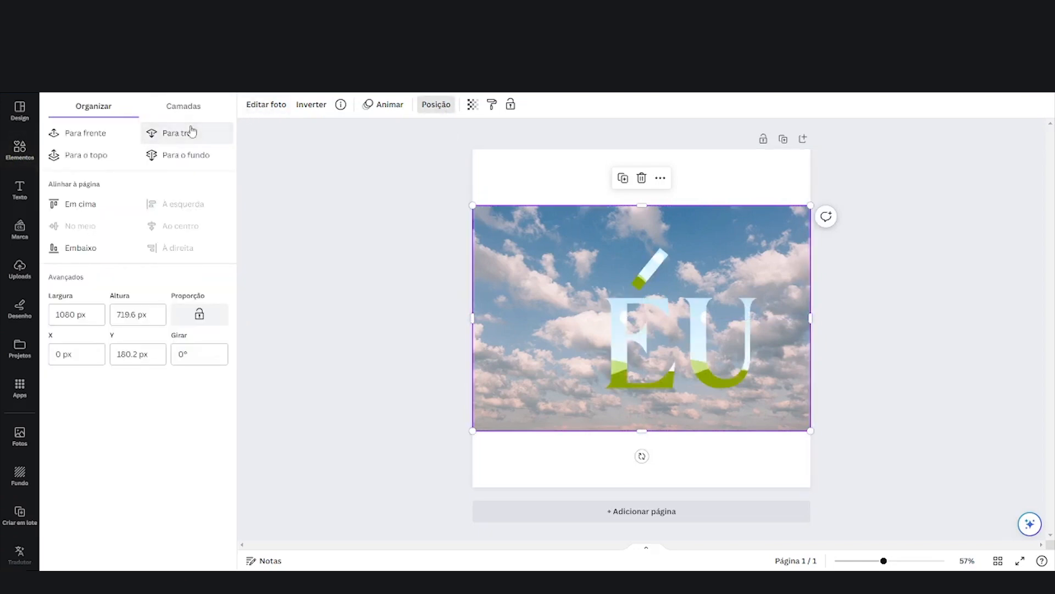
{"action": "left_click", "coordinate": [191, 132]}
Fill the E frame with the sky photo copy and clear the selection
{"action": "left_click", "coordinate": [536, 242]}
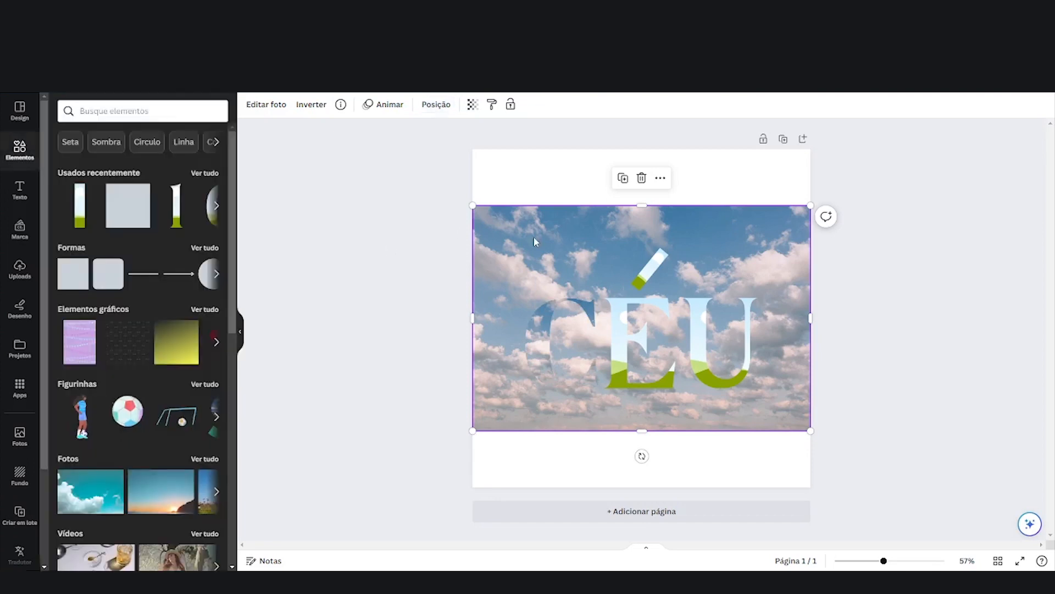
{"action": "left_click_drag", "start_coordinate": [536, 237], "coordinate": [626, 320]}
{"action": "key", "text": "Escape"}
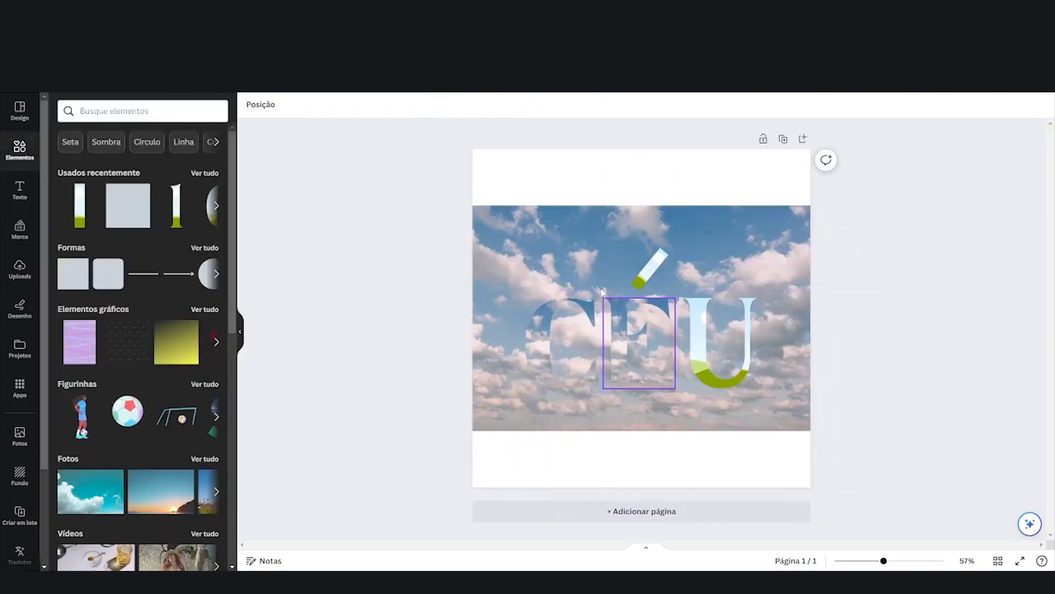
Make one more copy of the sky photo for the U and align it exactly over the original
{"action": "left_click", "coordinate": [589, 235]}
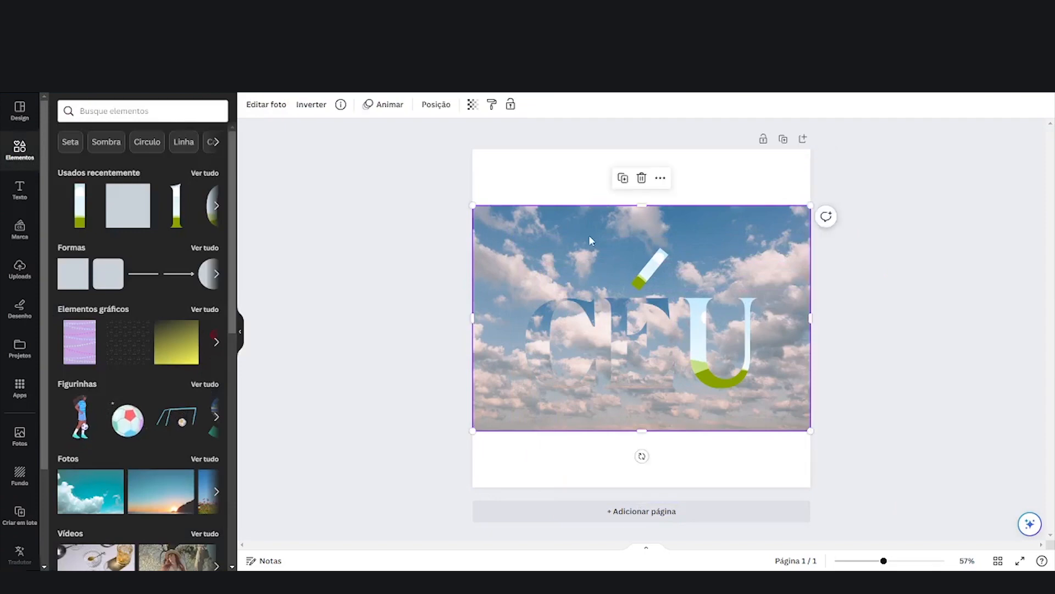
{"action": "left_click_drag", "start_coordinate": [589, 236], "coordinate": [584, 251]}
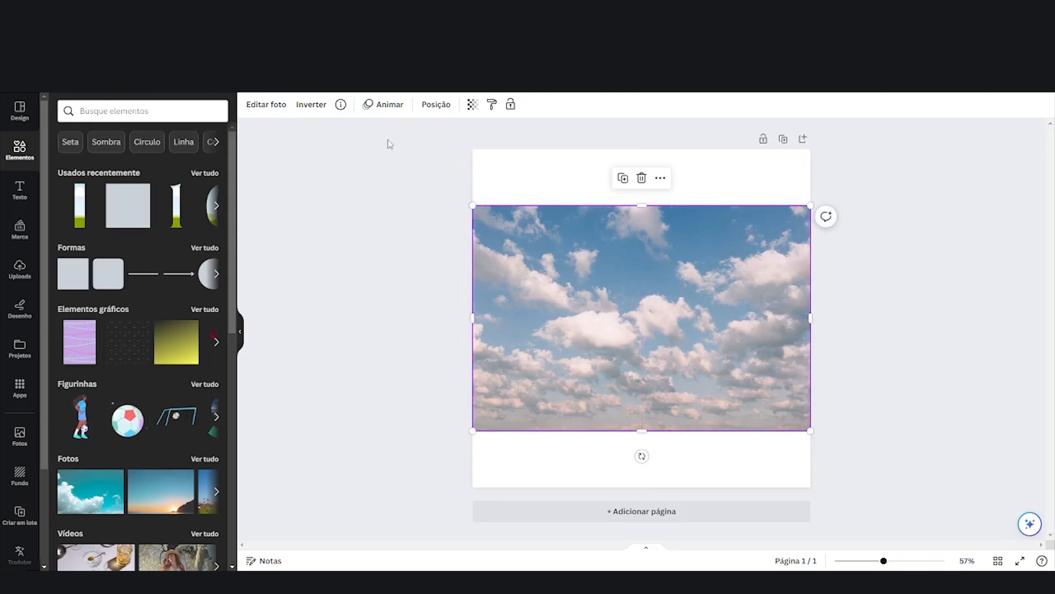
Send the new photo copy backward behind the accent and letters, and fill the U frame with it
{"action": "left_click", "coordinate": [430, 108]}
{"action": "left_click", "coordinate": [202, 133]}
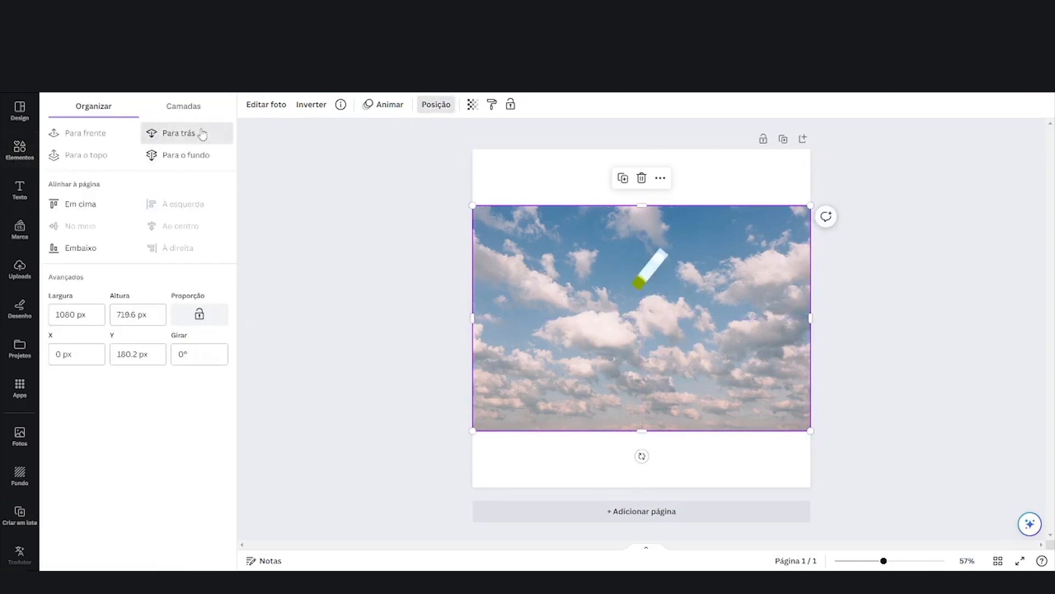
{"action": "left_click", "coordinate": [201, 133]}
{"action": "left_click", "coordinate": [201, 133]}
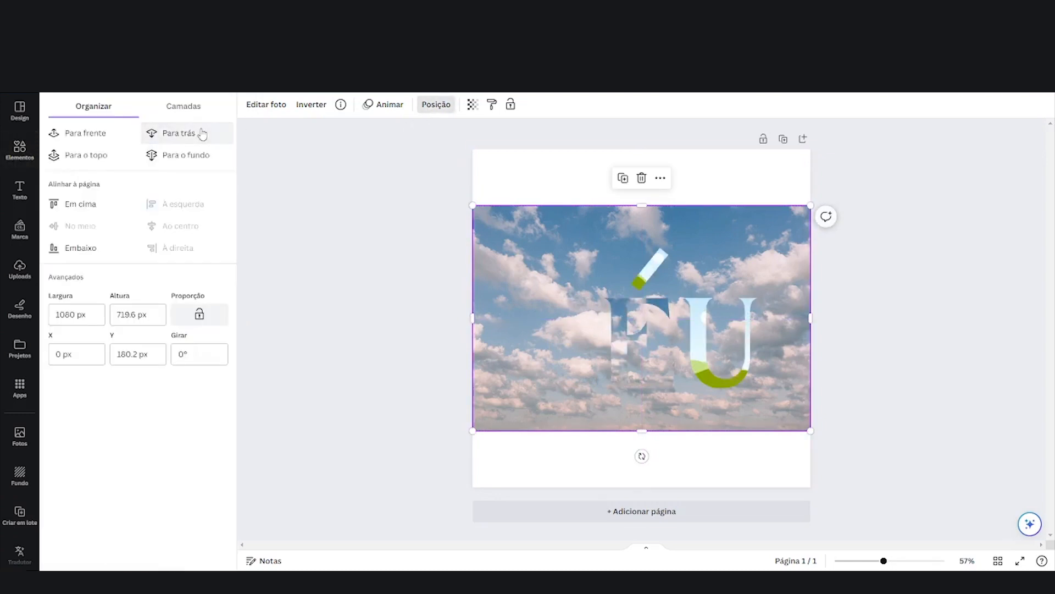
{"action": "left_click", "coordinate": [202, 134]}
{"action": "left_click_drag", "start_coordinate": [617, 239], "coordinate": [681, 308]}
Duplicate the remaining sky photo once more for the accent and align the copy with the original
{"action": "left_click", "coordinate": [584, 248]}
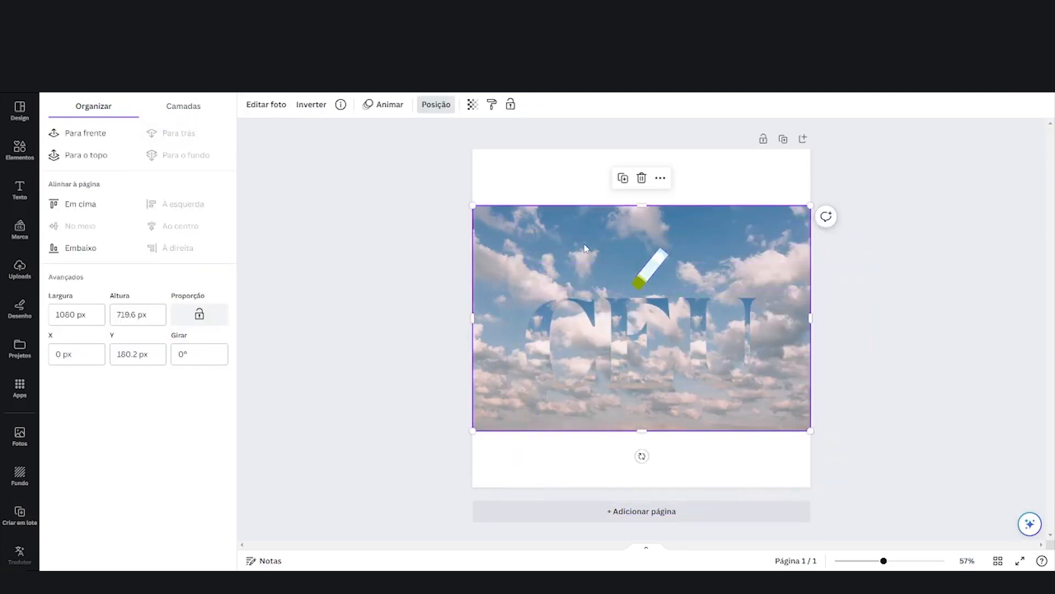
{"action": "key", "text": "ctrl+d"}
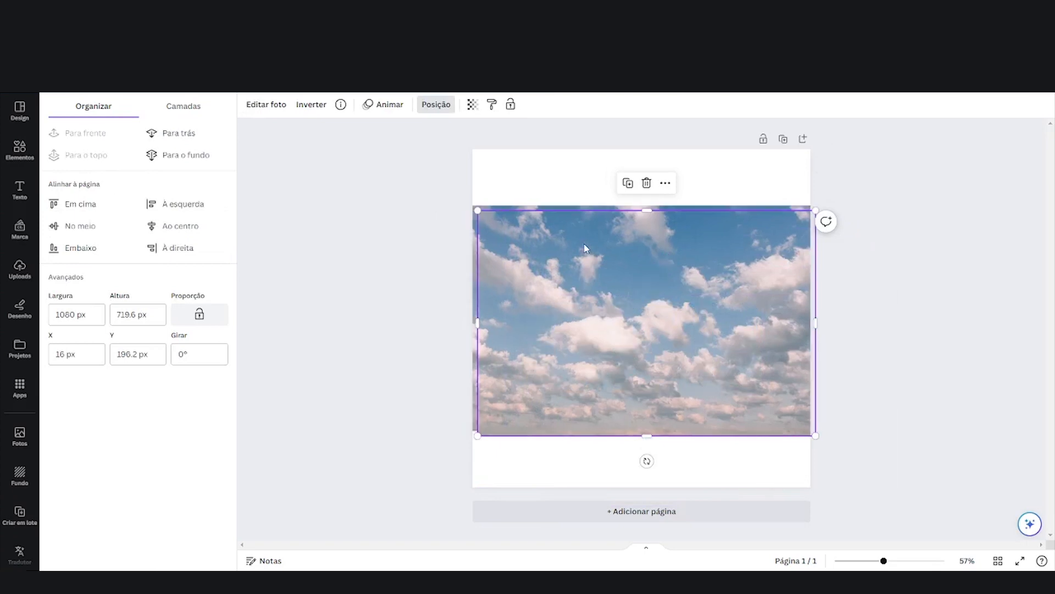
{"action": "left_click_drag", "start_coordinate": [583, 244], "coordinate": [578, 242]}
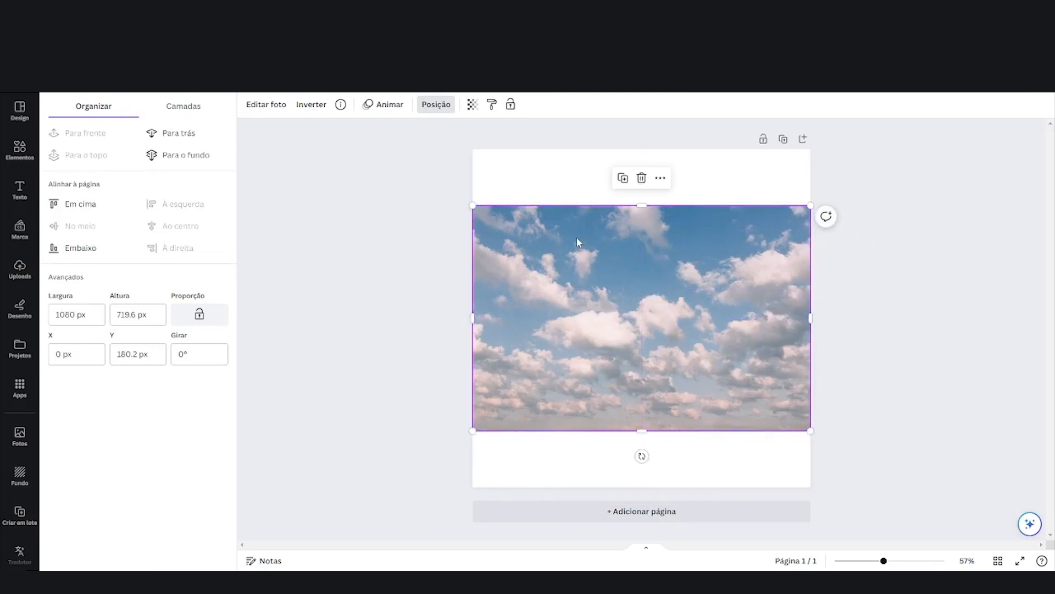
Send the newest sky photo copy backward behind the accent and letters, and fill the accent frame with it
{"action": "left_click", "coordinate": [432, 104]}
{"action": "left_click", "coordinate": [432, 104]}
{"action": "left_click", "coordinate": [183, 140]}
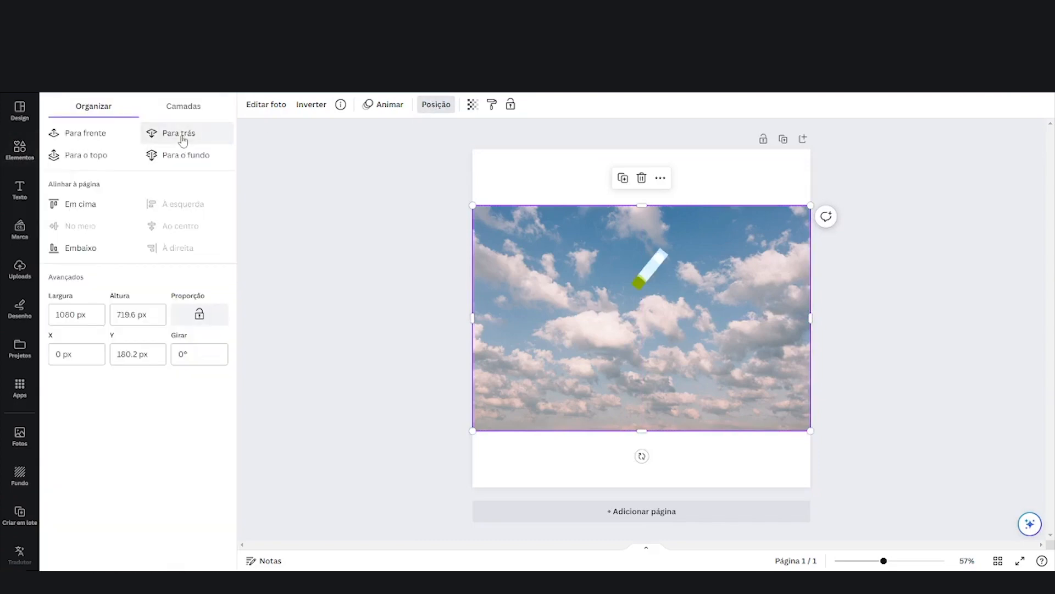
{"action": "left_click", "coordinate": [183, 140]}
{"action": "left_click", "coordinate": [183, 140]}
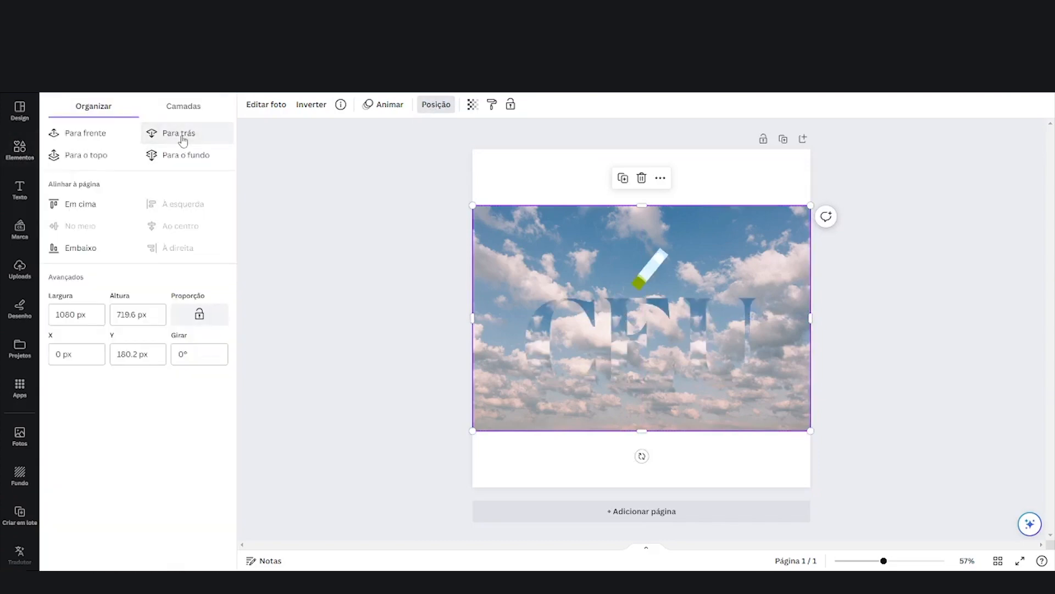
{"action": "left_click_drag", "start_coordinate": [533, 234], "coordinate": [555, 249]}
Enlarge the photo inside the C frame until it coincides exactly with the full-size sky photo behind it
{"action": "left_click", "coordinate": [541, 352]}
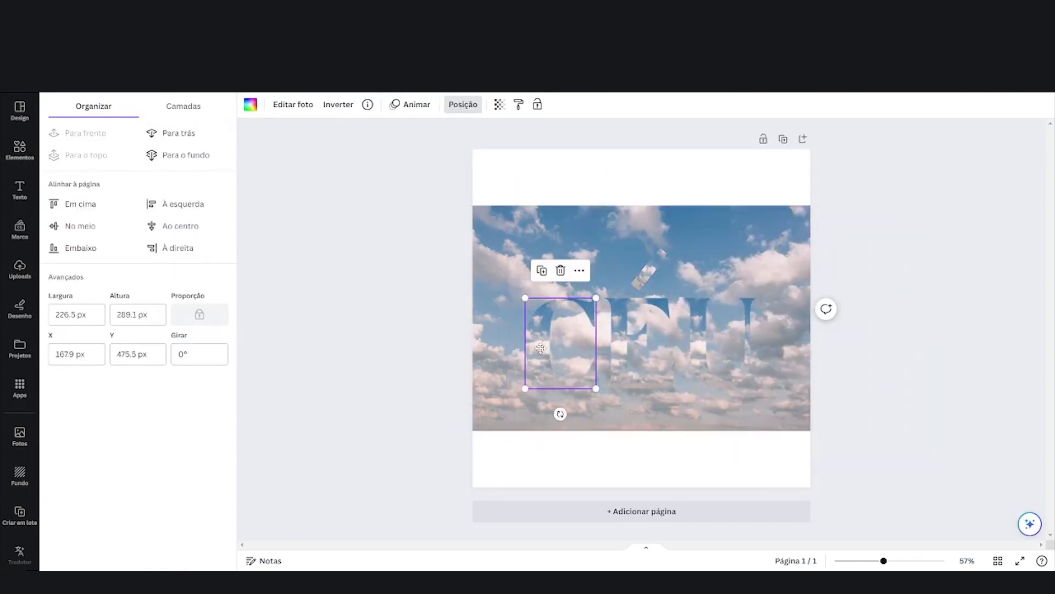
{"action": "double_click", "coordinate": [541, 350]}
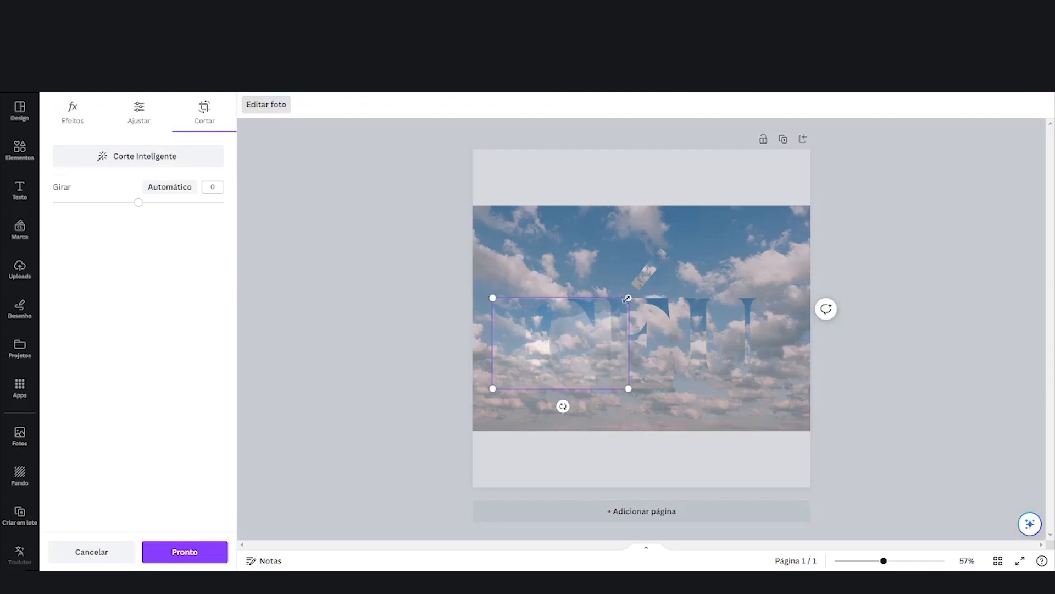
{"action": "left_click_drag", "start_coordinate": [633, 289], "coordinate": [770, 197]}
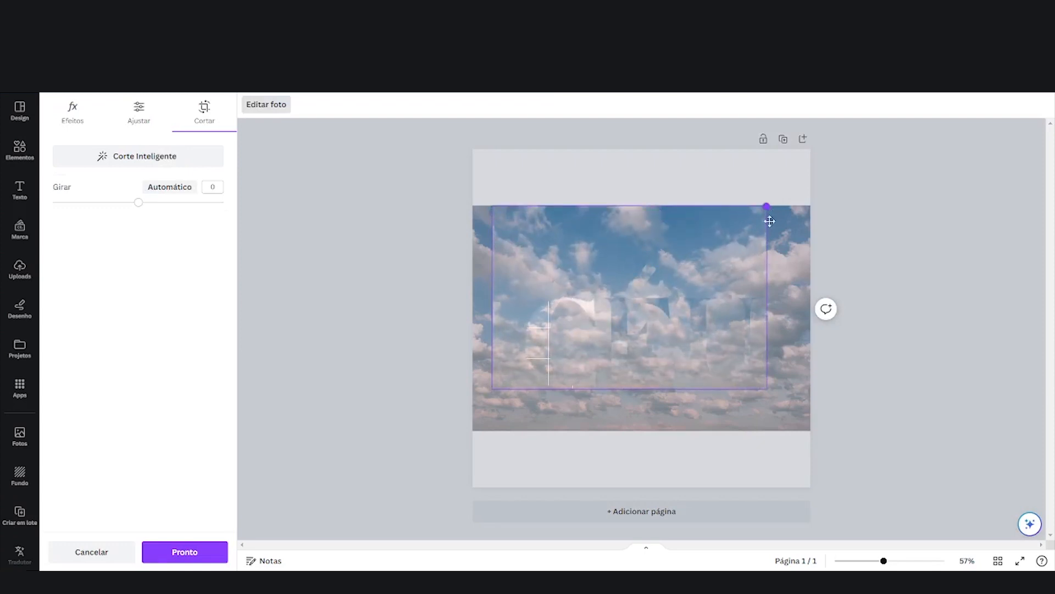
{"action": "left_click_drag", "start_coordinate": [766, 388], "coordinate": [809, 416]}
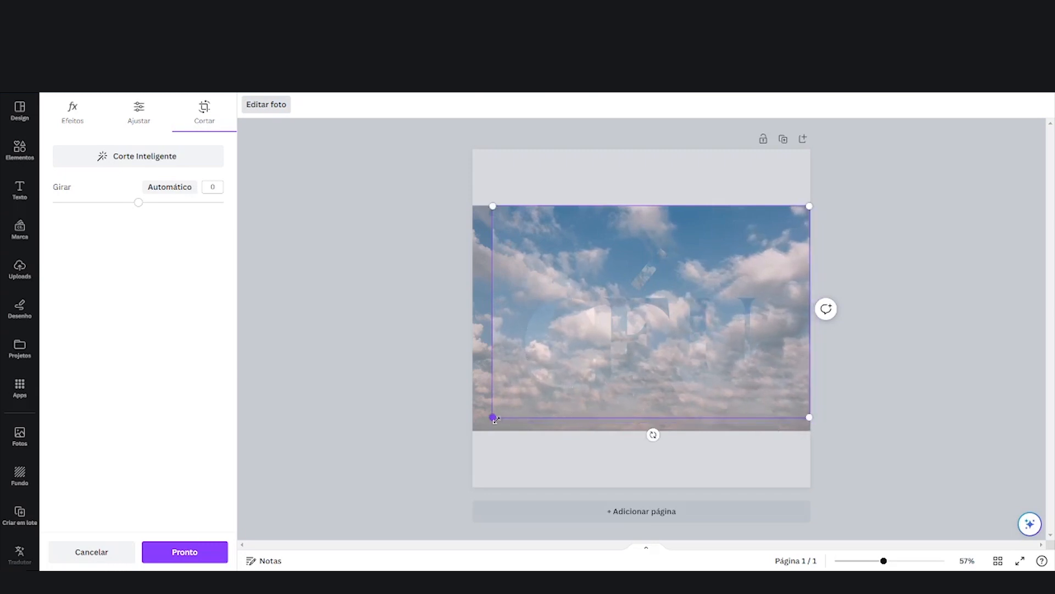
{"action": "left_click_drag", "start_coordinate": [493, 417], "coordinate": [482, 439]}
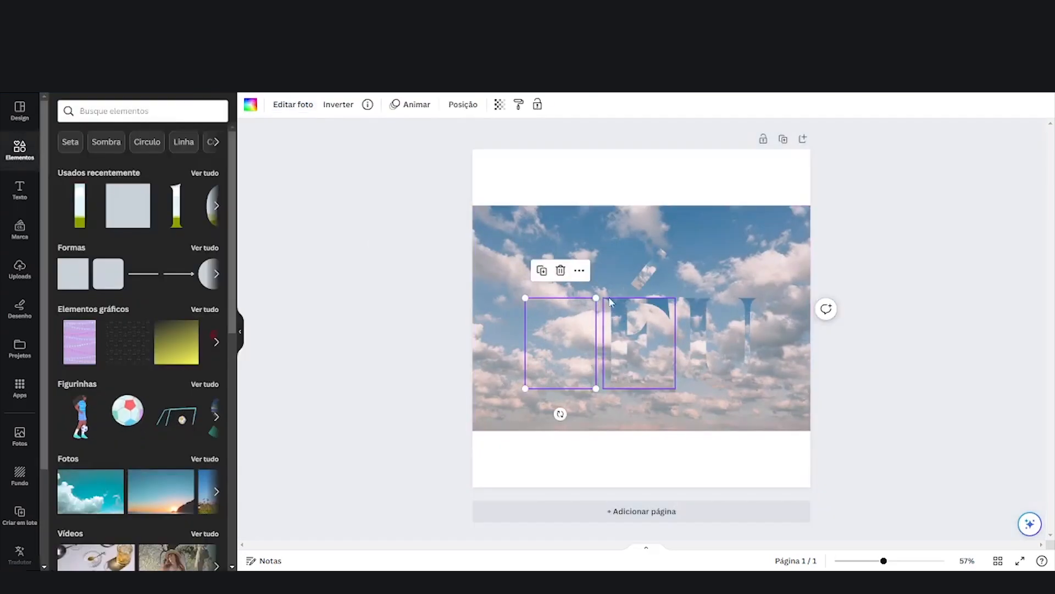
Enlarge the photo inside the E frame to match the full-size sky photo's edges, and finish the crop
{"action": "left_click", "coordinate": [645, 277]}
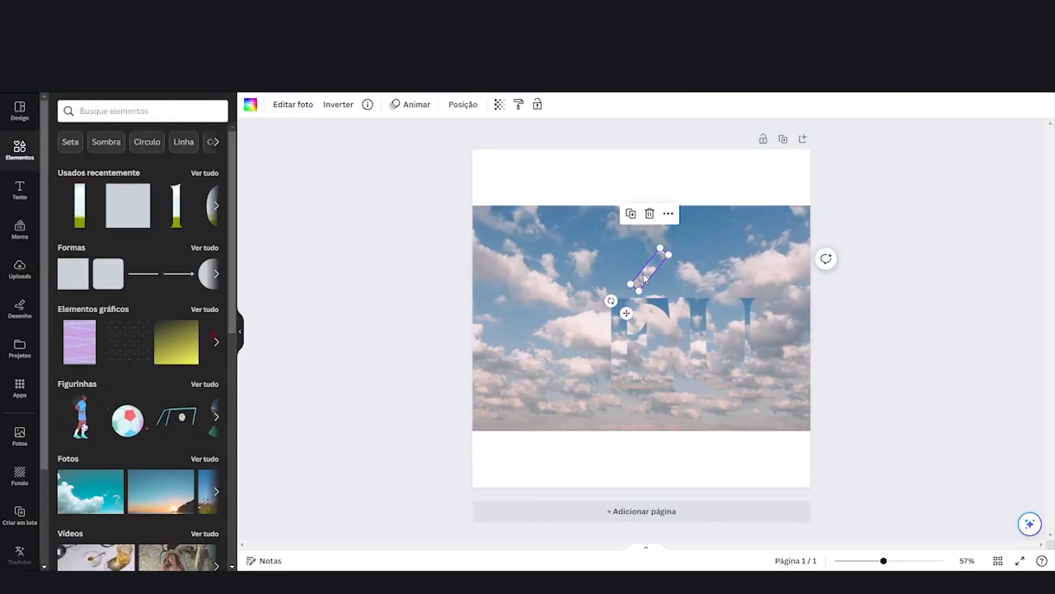
{"action": "double_click", "coordinate": [645, 274]}
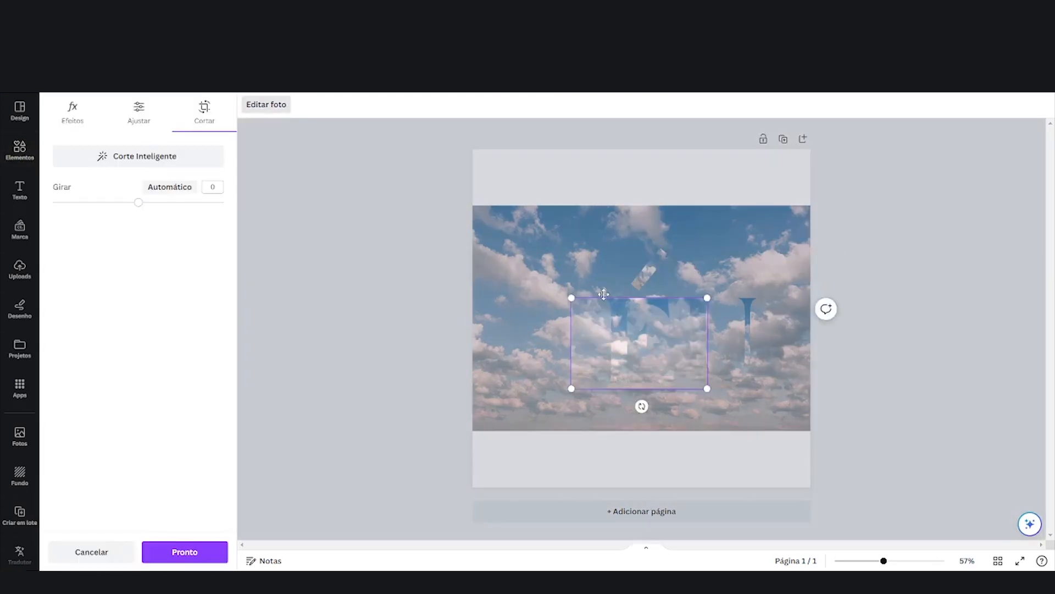
{"action": "left_click_drag", "start_coordinate": [573, 296], "coordinate": [483, 221]}
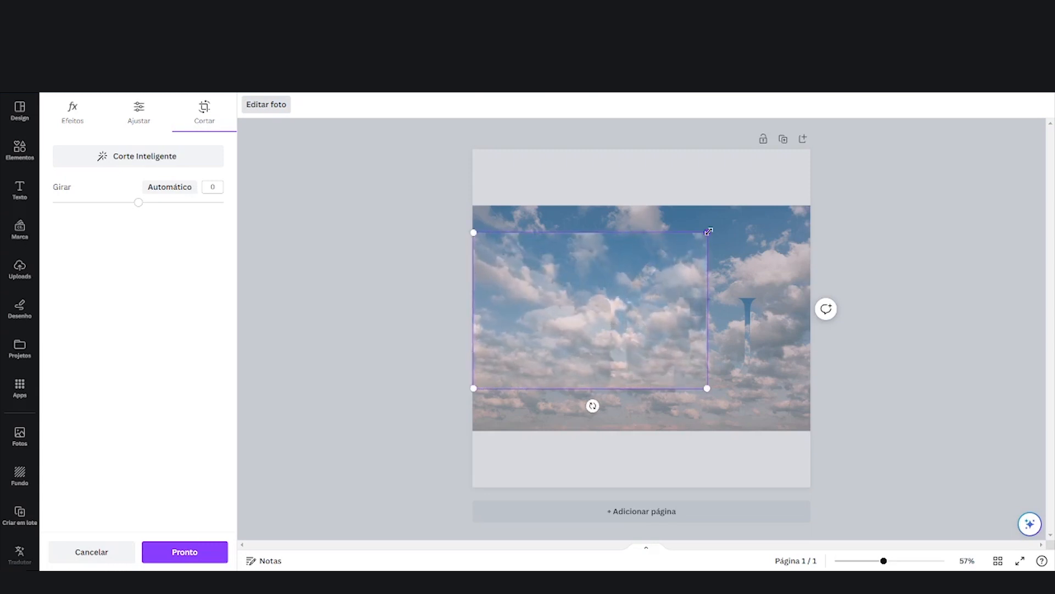
{"action": "left_click_drag", "start_coordinate": [709, 232], "coordinate": [746, 206]}
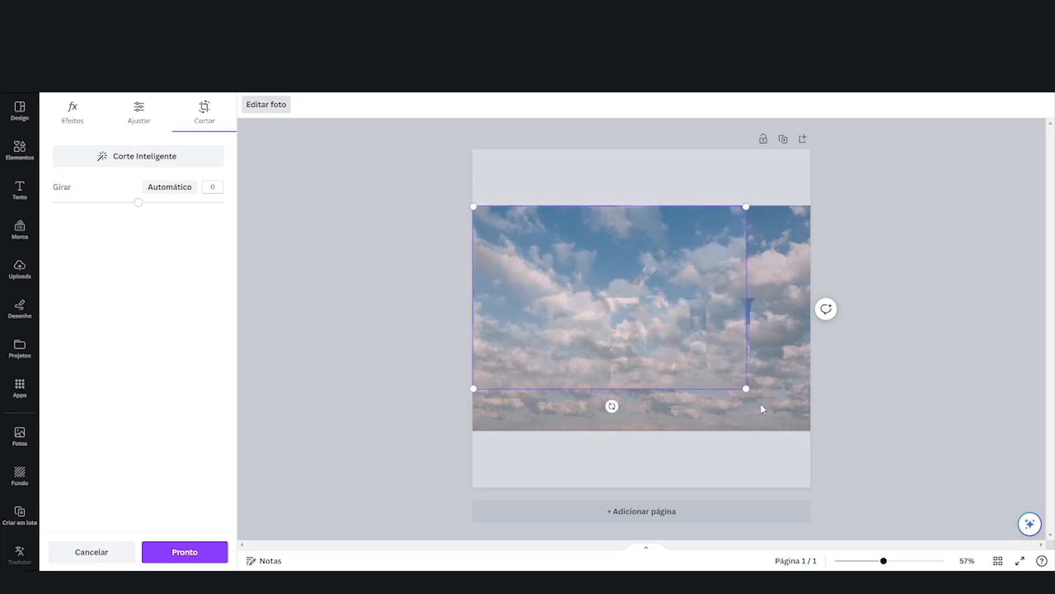
{"action": "left_click_drag", "start_coordinate": [747, 388], "coordinate": [811, 428]}
{"action": "left_click", "coordinate": [705, 144]}
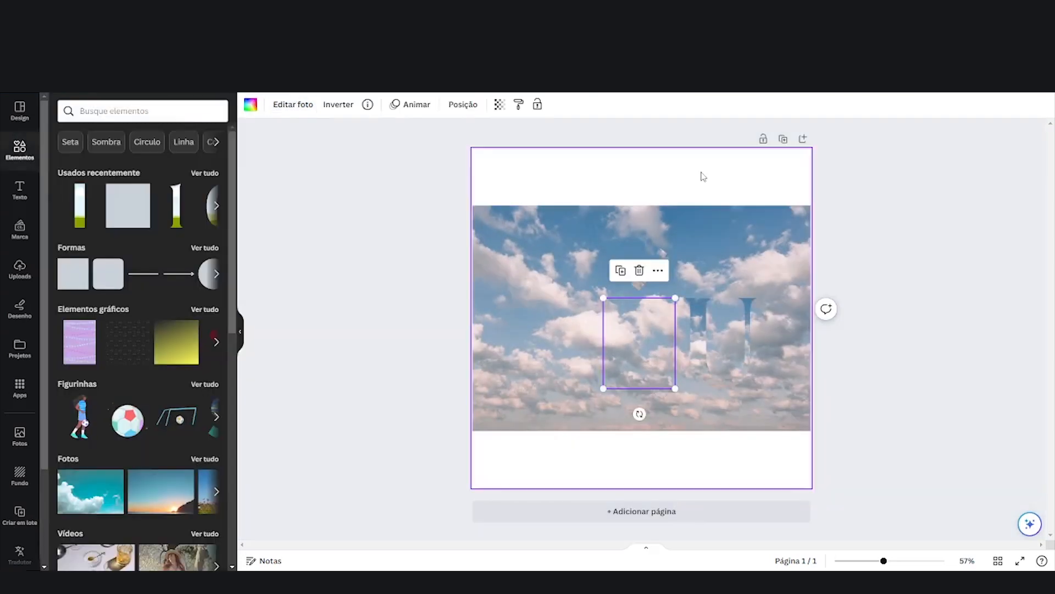
Enlarge the photo inside the U frame to cover the full-size sky photo exactly, and finish the crop
{"action": "left_click", "coordinate": [708, 323]}
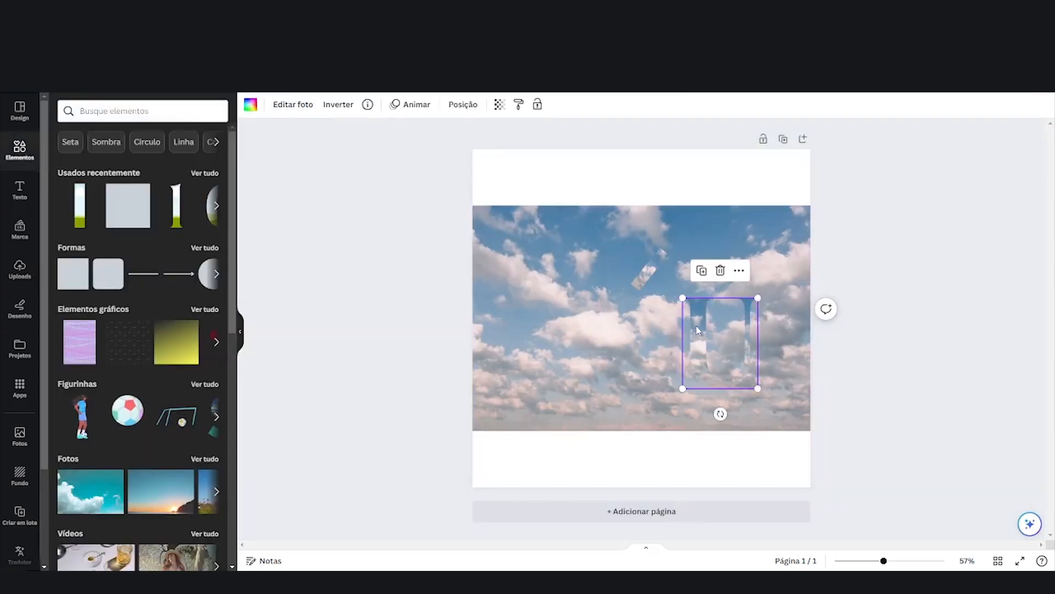
{"action": "double_click", "coordinate": [697, 329]}
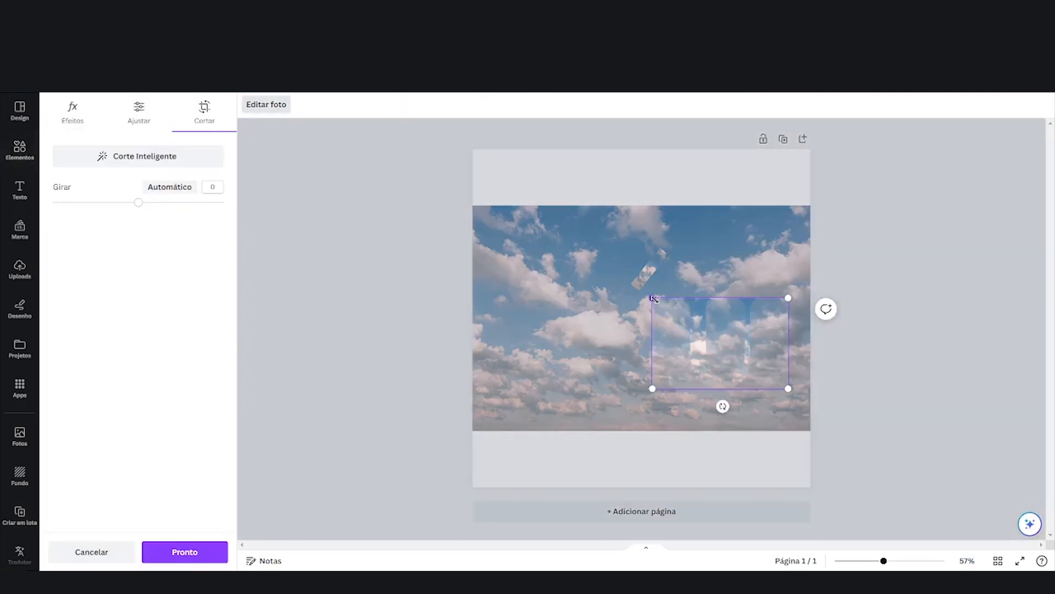
{"action": "left_click_drag", "start_coordinate": [652, 298], "coordinate": [515, 206]}
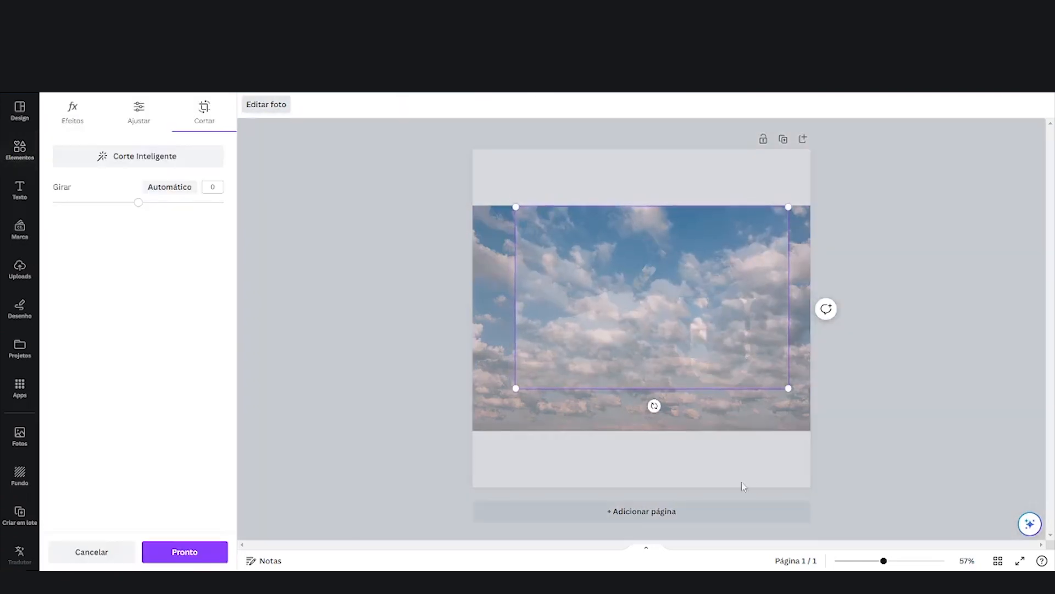
{"action": "left_click_drag", "start_coordinate": [789, 389], "coordinate": [809, 402]}
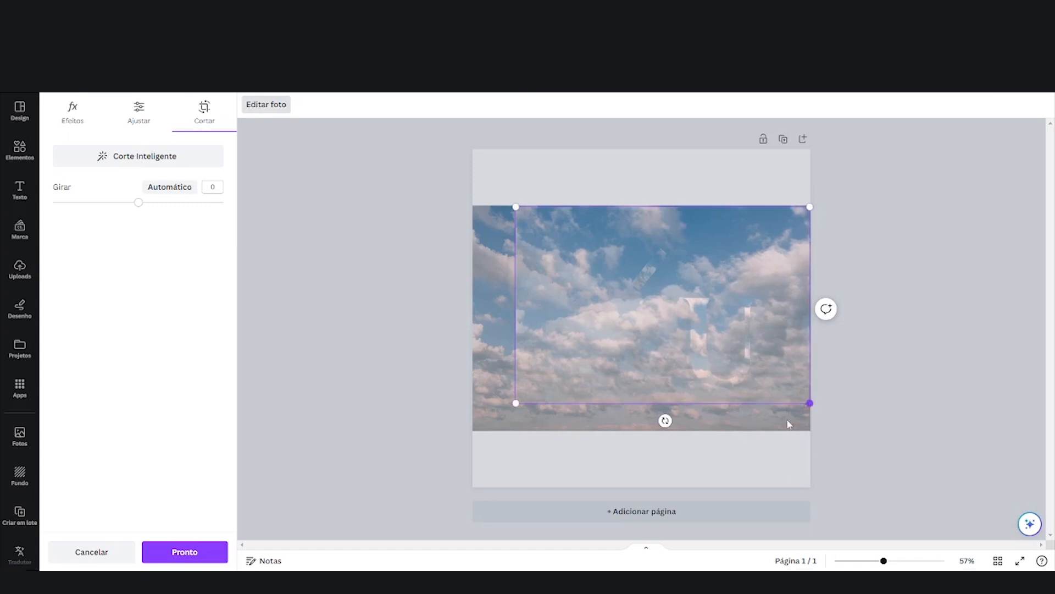
{"action": "left_click_drag", "start_coordinate": [517, 402], "coordinate": [485, 440]}
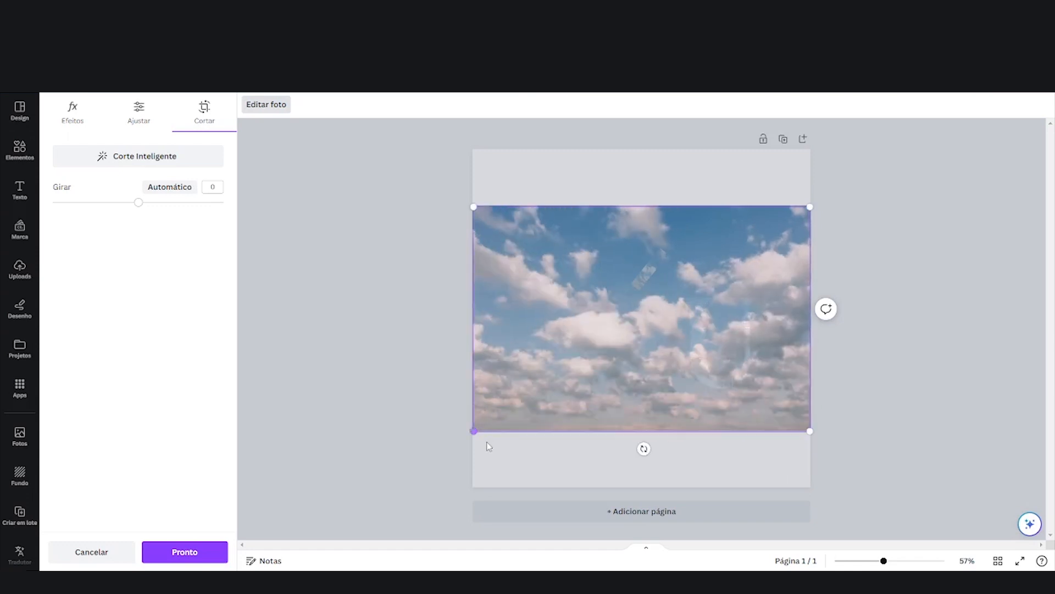
{"action": "left_click", "coordinate": [507, 446]}
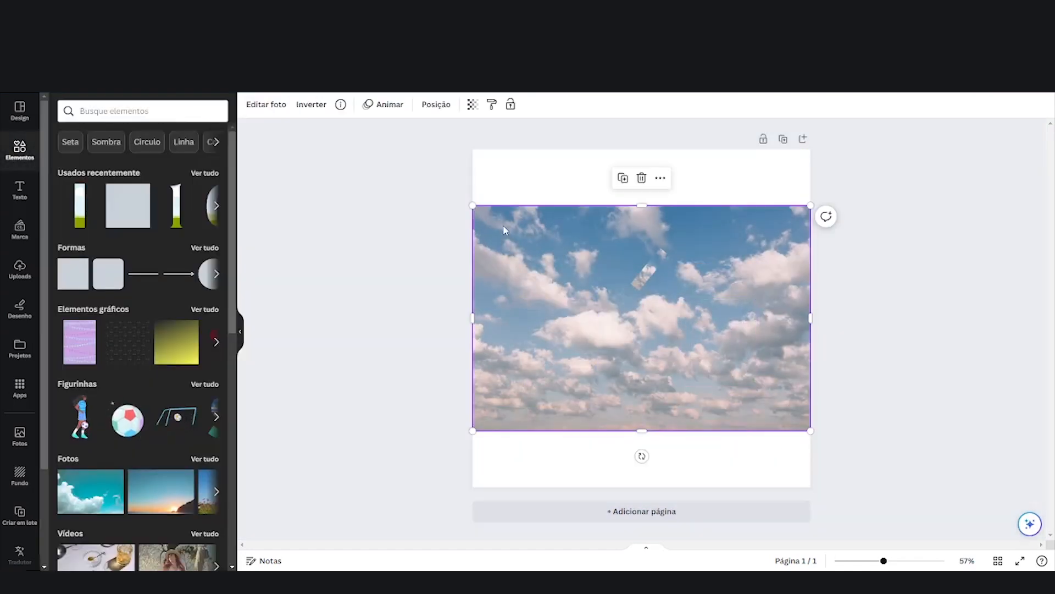
Remove the full-size sky photo from behind the word so only the filled letter frames remain on the page
{"action": "left_click", "coordinate": [504, 230]}
{"action": "left_click_drag", "start_coordinate": [505, 230], "coordinate": [783, 407]}
{"action": "left_click_drag", "start_coordinate": [630, 336], "coordinate": [626, 346]}
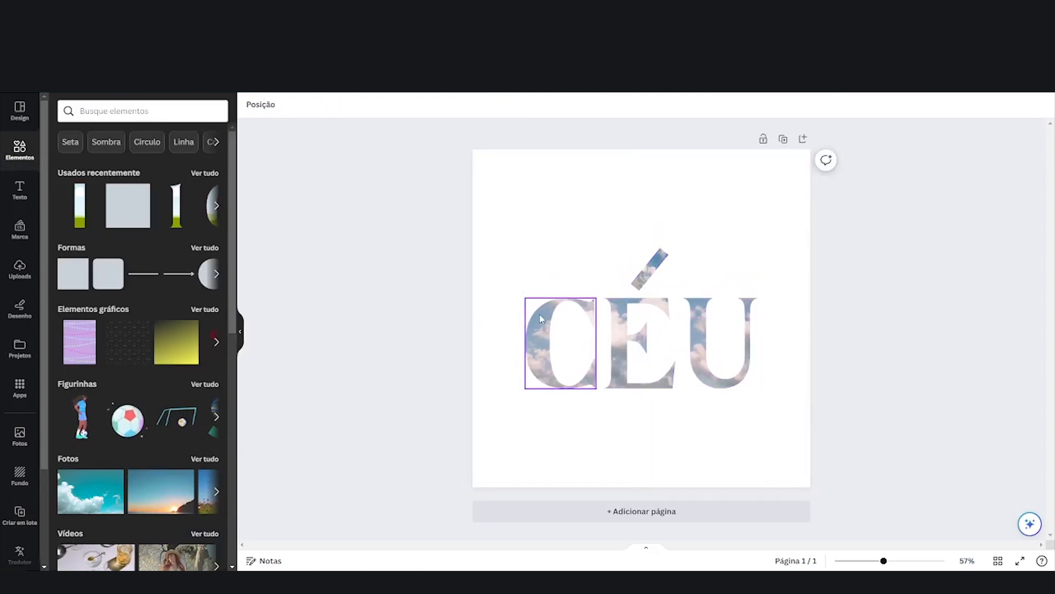
Examine how the photo sits inside the E, C and U frames and the accent, and clear the selection
{"action": "double_click", "coordinate": [612, 329]}
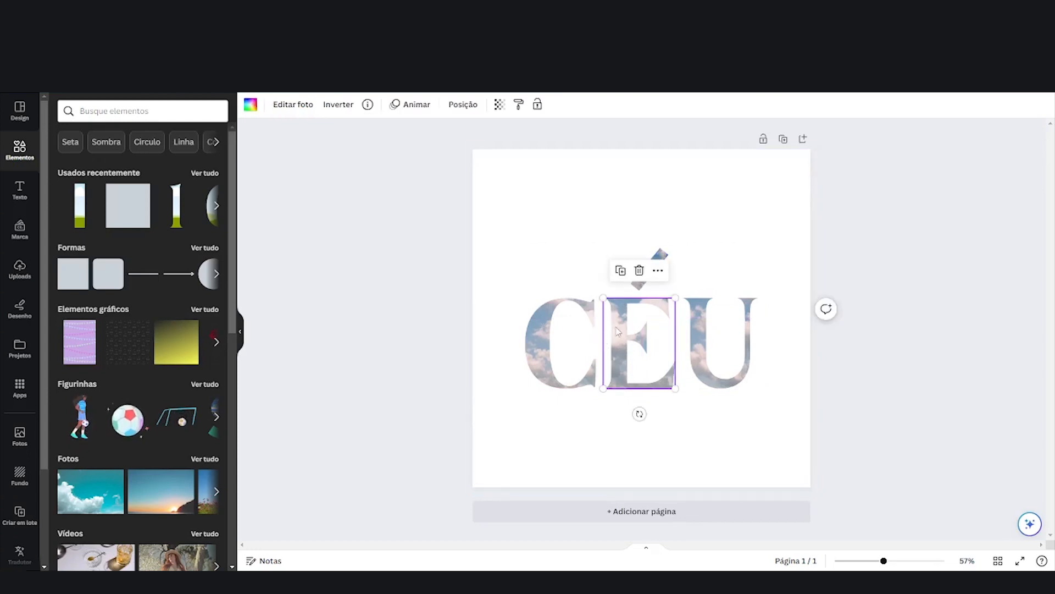
{"action": "left_click", "coordinate": [438, 329]}
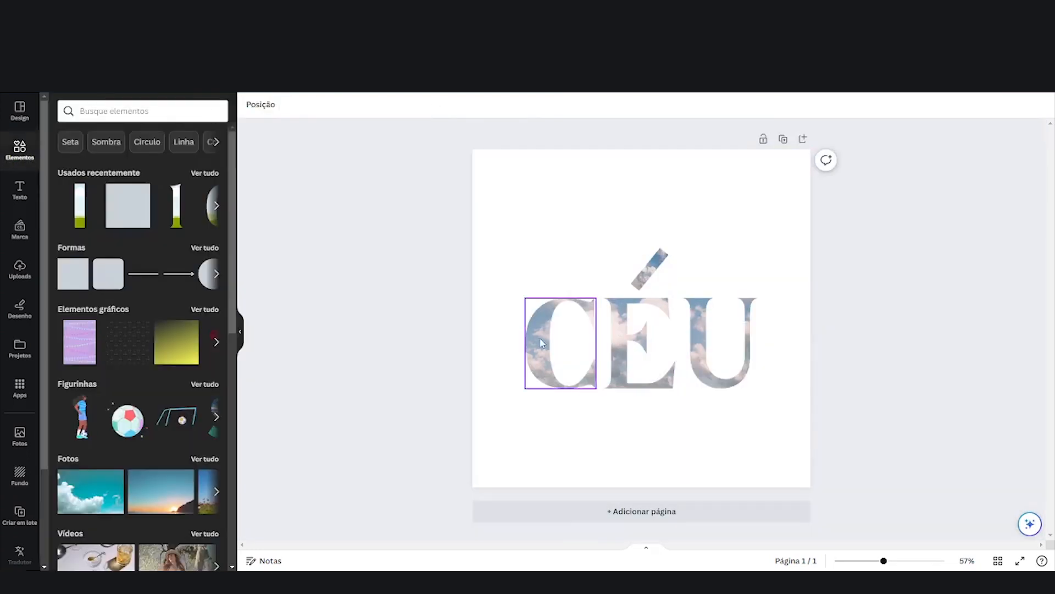
{"action": "left_click", "coordinate": [534, 339]}
{"action": "double_click", "coordinate": [541, 333]}
{"action": "left_click", "coordinate": [430, 324]}
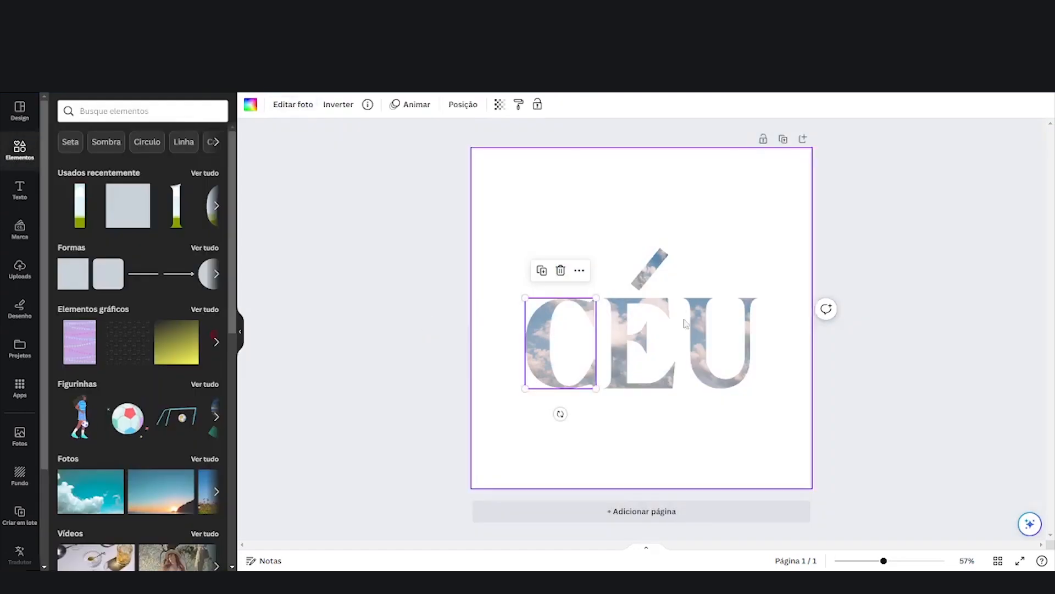
{"action": "left_click", "coordinate": [712, 324]}
{"action": "double_click", "coordinate": [708, 322]}
{"action": "left_click", "coordinate": [440, 332]}
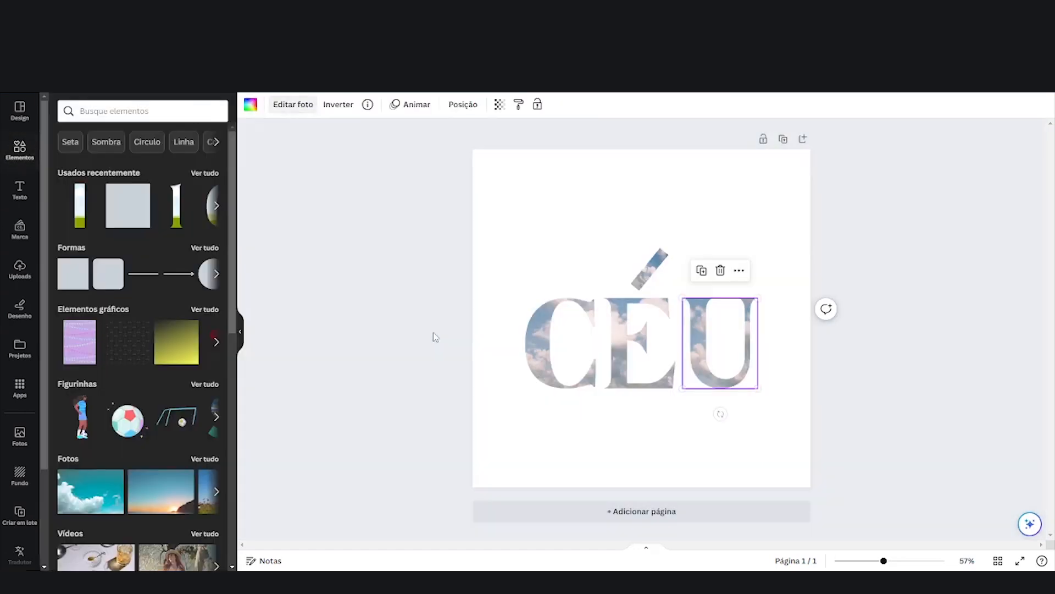
{"action": "left_click", "coordinate": [870, 311]}
{"action": "left_click_drag", "start_coordinate": [868, 245], "coordinate": [466, 445]}
{"action": "left_click", "coordinate": [483, 354]}
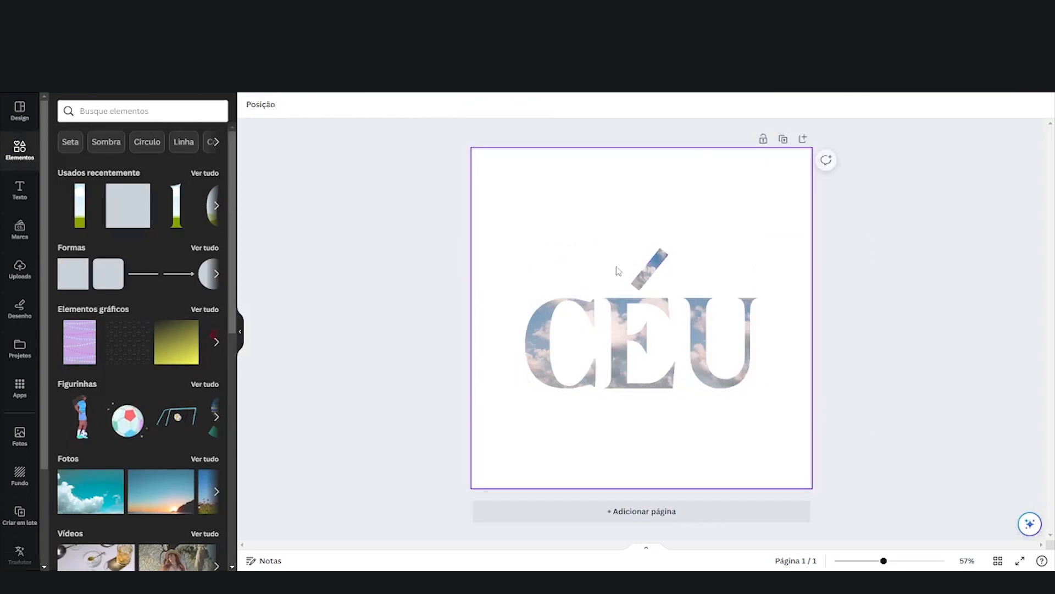
{"action": "left_click", "coordinate": [656, 264]}
{"action": "key", "text": "Escape"}
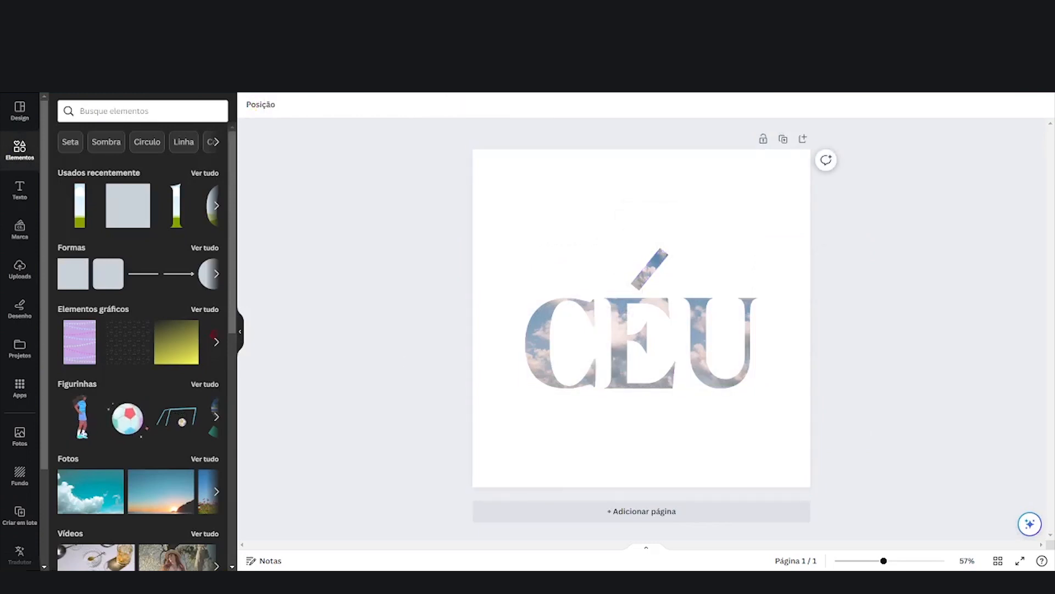